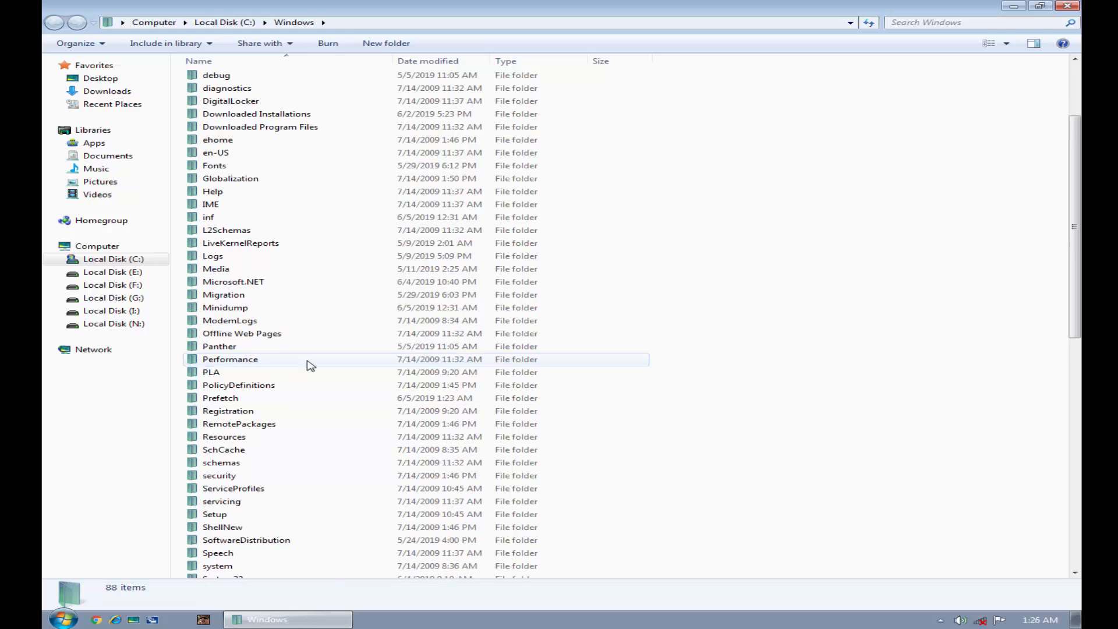
# Step: Open the Media folder inside C:\Windows and check the file type of the chimes sound in its properties
pyautogui.doubleClick(317, 269)
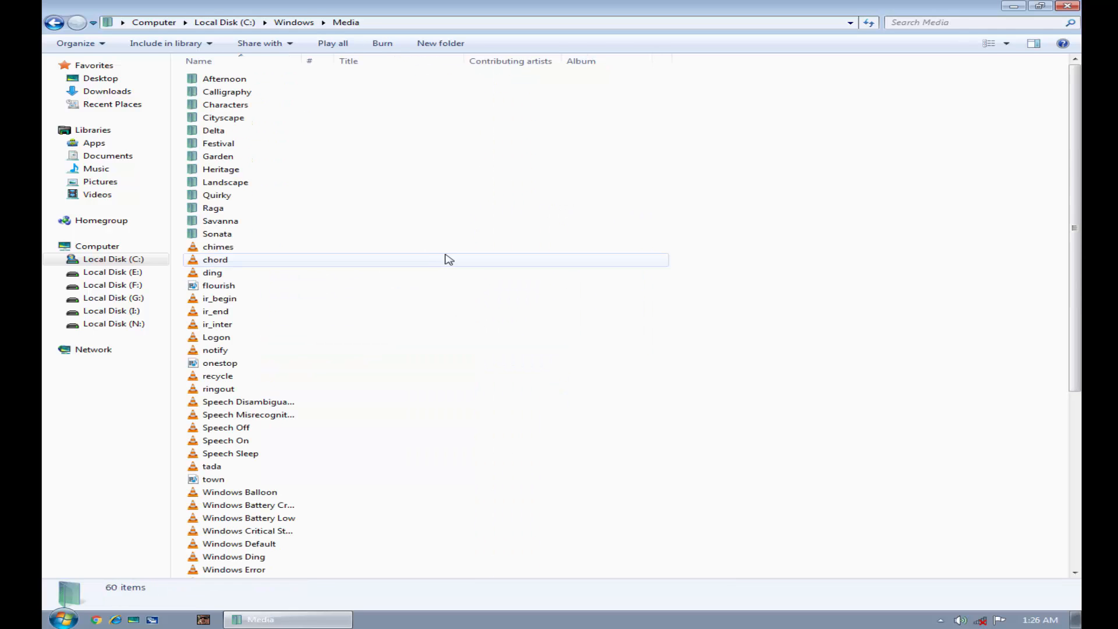
pyautogui.click(231, 249)
pyautogui.rightClick(230, 248)
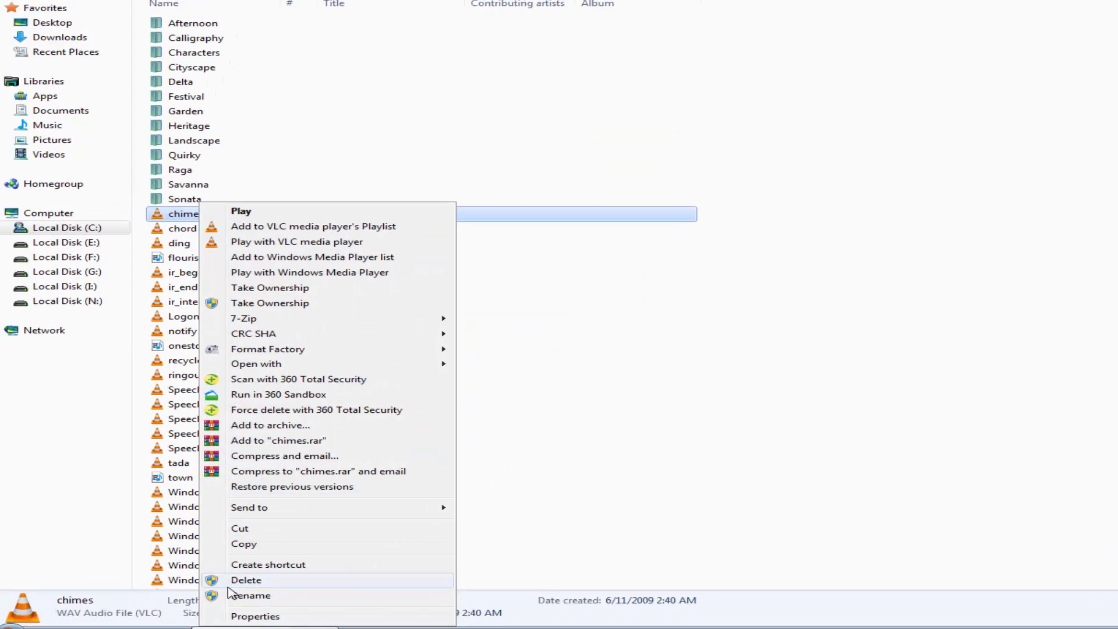
pyautogui.click(269, 578)
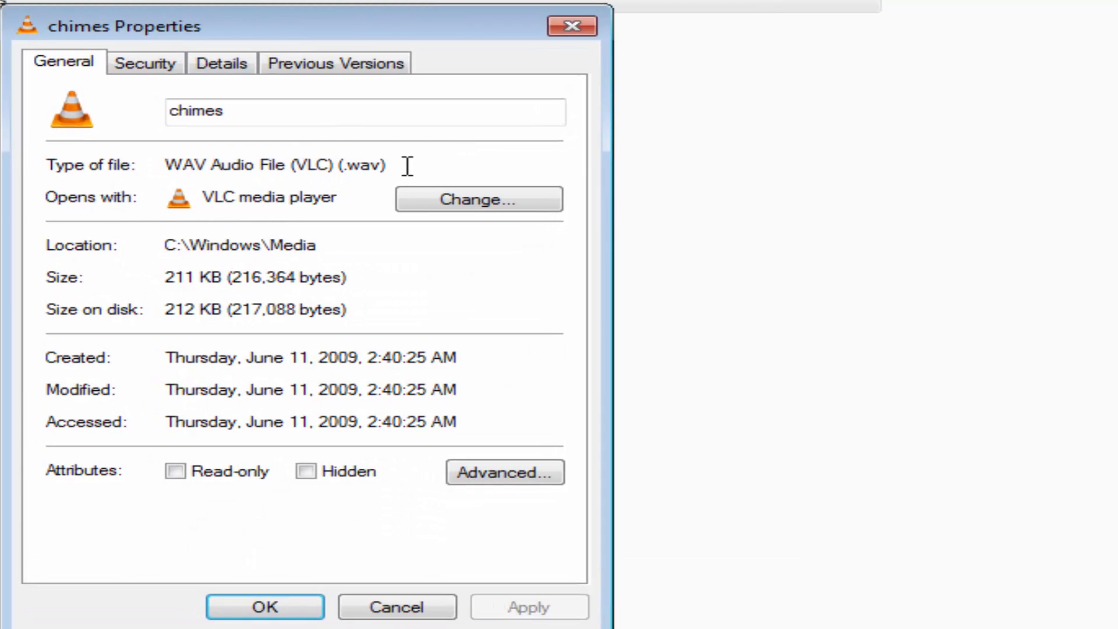
pyautogui.moveTo(407, 166); pyautogui.dragTo(256, 166)
pyautogui.click(391, 606)
# Step: Check the file type of the Windows Critical Stop sound in its properties, and close the Media folder
pyautogui.rightClick(88, 569)
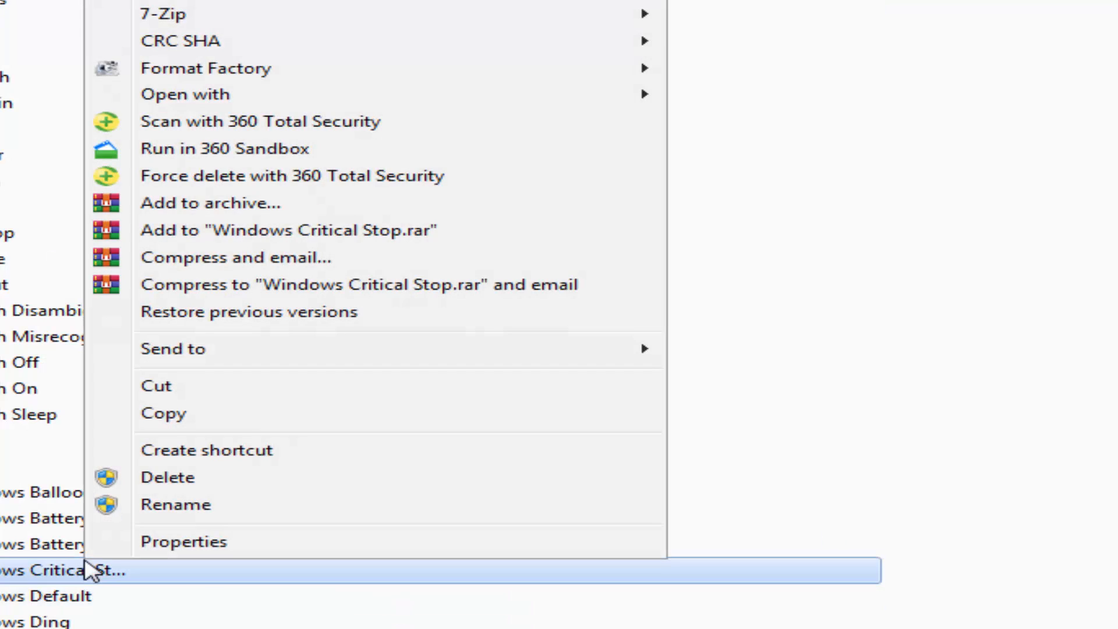
pyautogui.click(120, 540)
pyautogui.moveTo(496, 251); pyautogui.dragTo(414, 251)
pyautogui.click(467, 591)
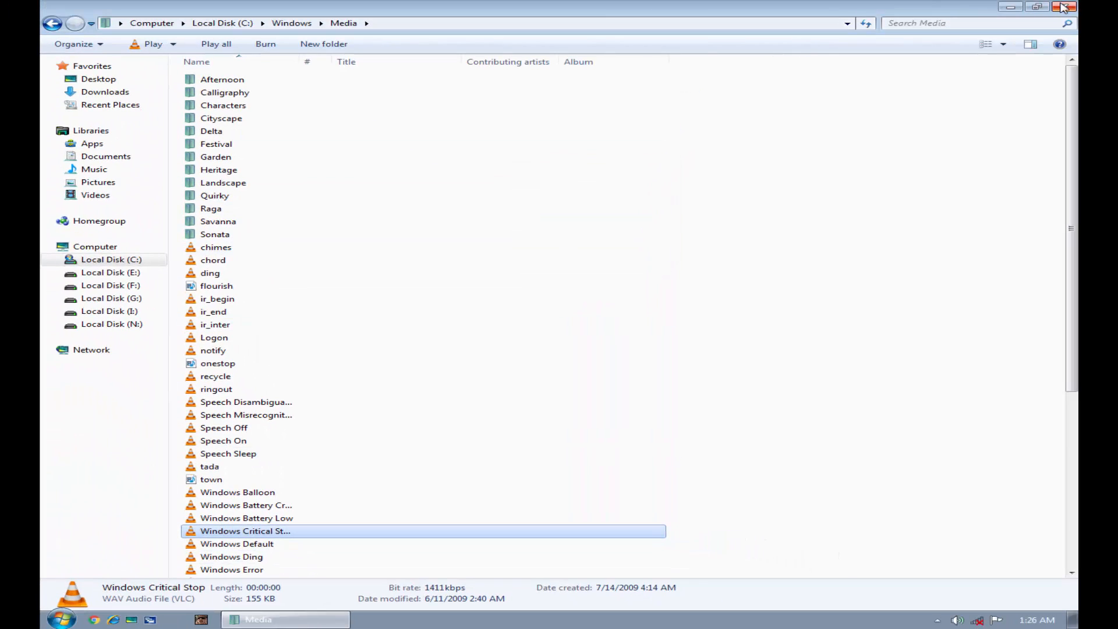
pyautogui.click(1063, 7)
# Step: Place the Logon audio file beside Format Factory on the desktop and refresh the desktop
pyautogui.rightClick(271, 142)
pyautogui.click(294, 174)
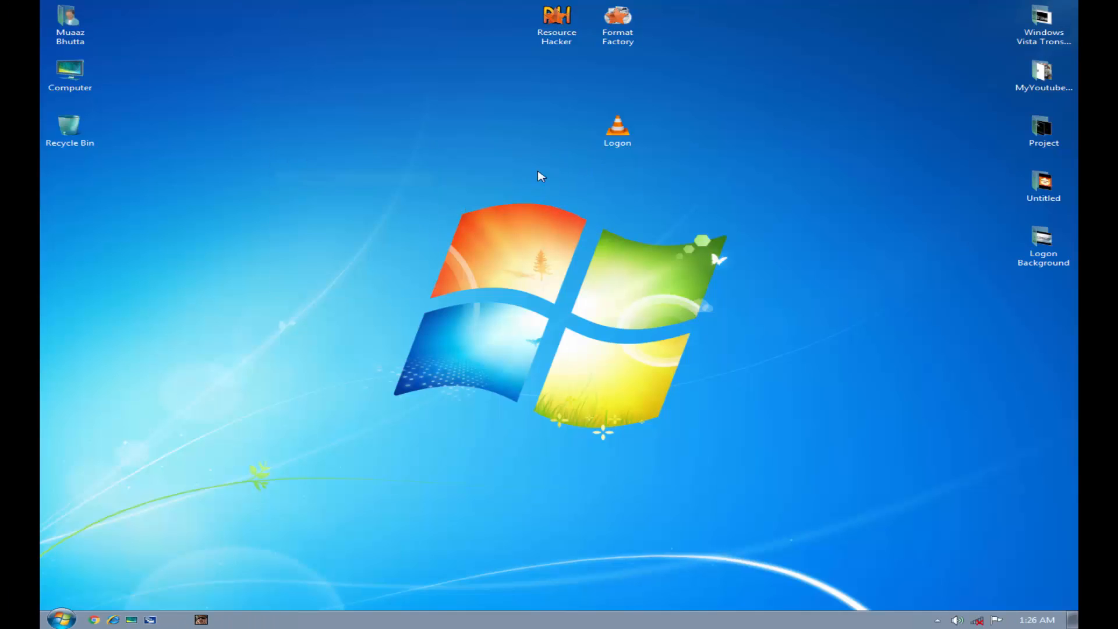
pyautogui.moveTo(626, 144); pyautogui.dragTo(668, 84)
pyautogui.rightClick(292, 90)
pyautogui.click(313, 125)
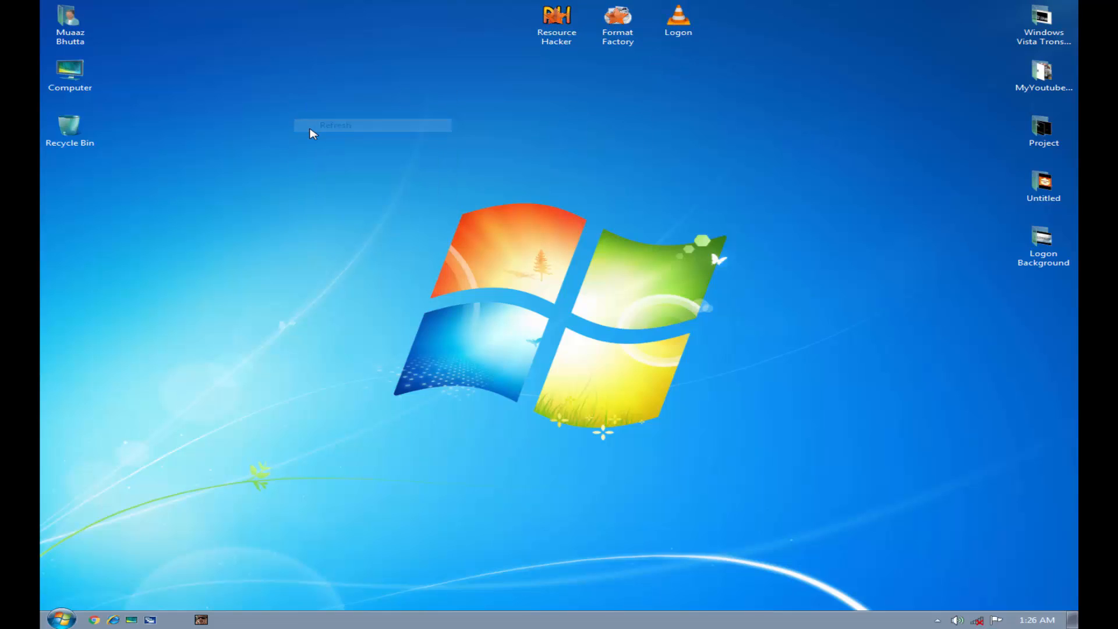
# Step: Check the file type of the Logon audio file on the desktop in its properties
pyautogui.rightClick(676, 20)
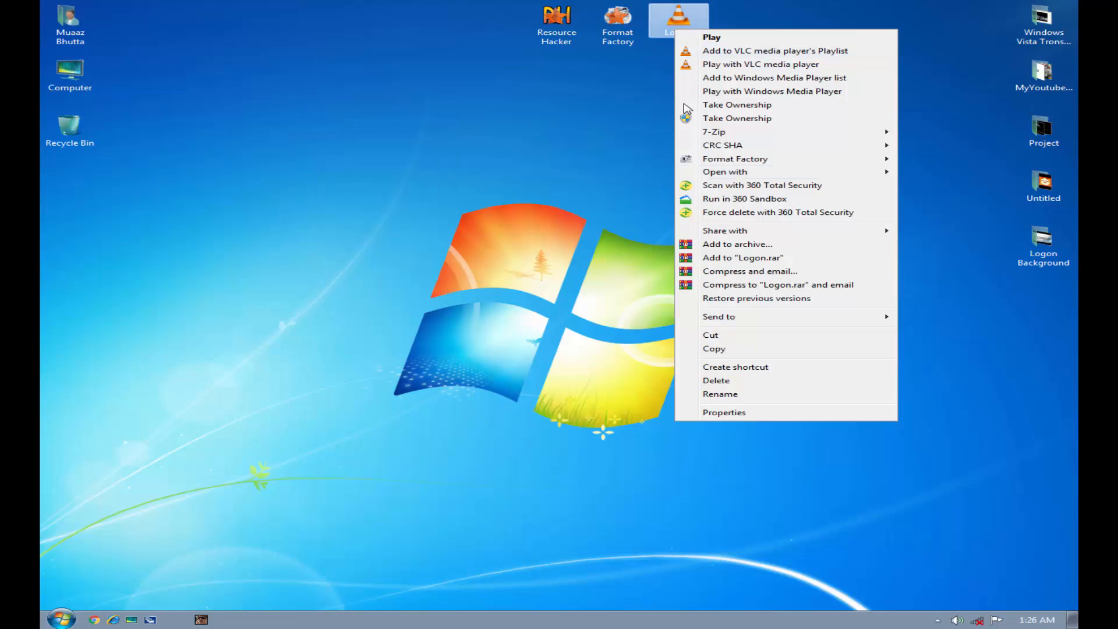
pyautogui.click(715, 414)
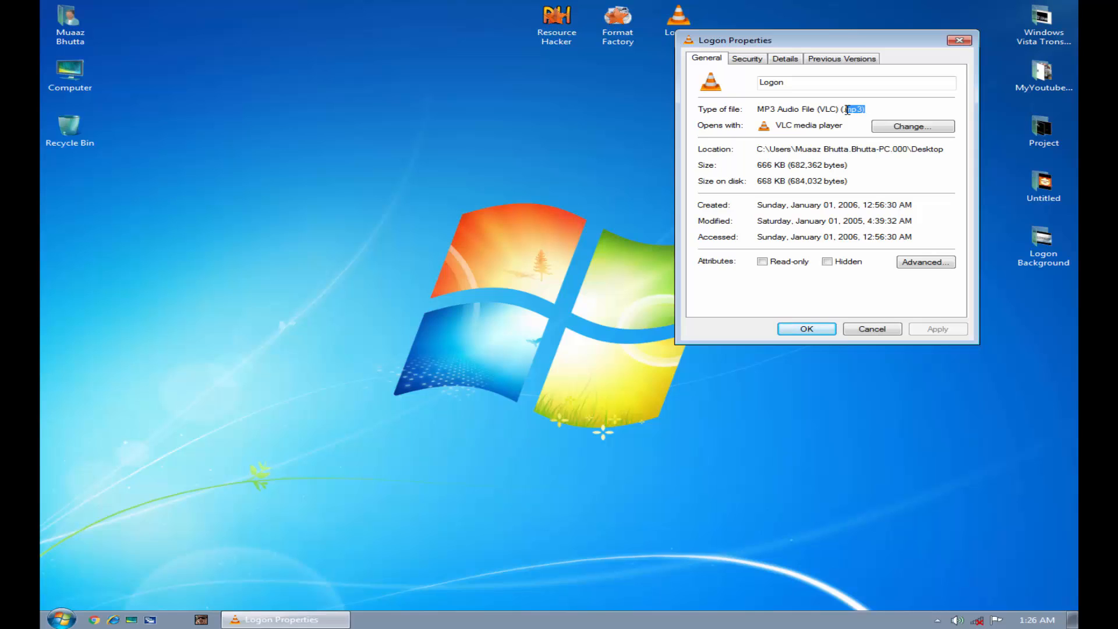
pyautogui.click(872, 329)
# Step: Open Format Factory in a maximized window and begin setting up an audio conversion to WAV
pyautogui.click(620, 44)
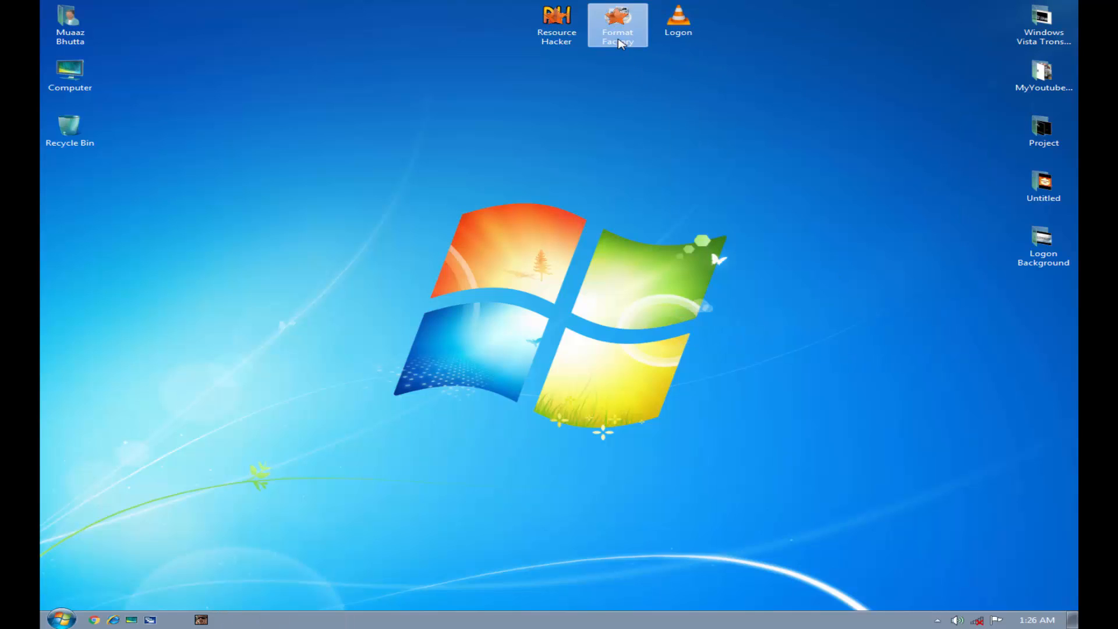
pyautogui.doubleClick(620, 44)
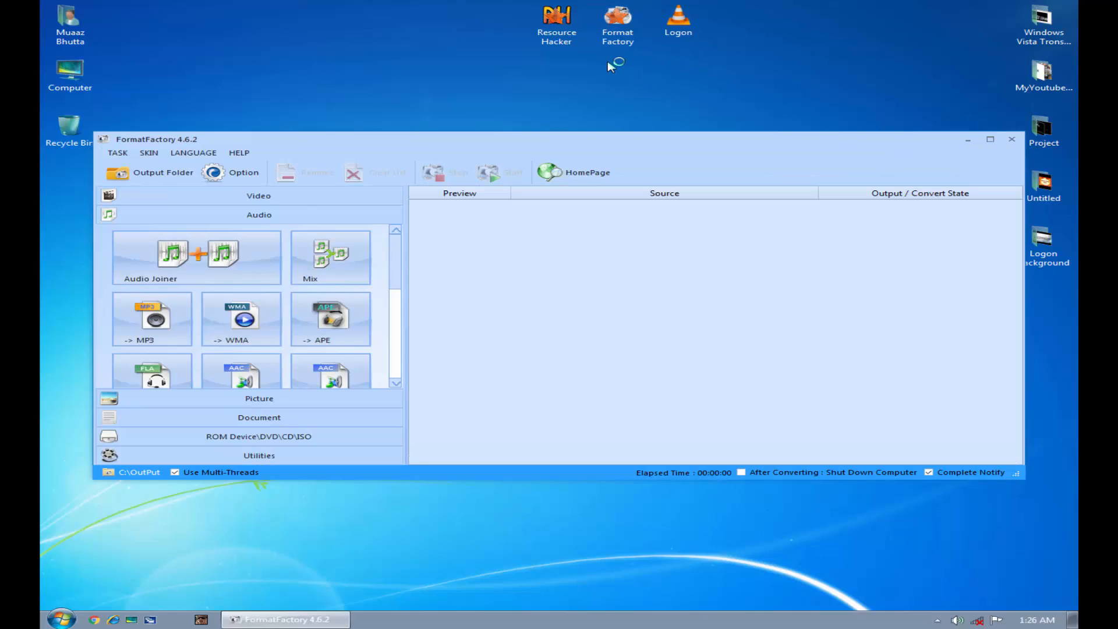
pyautogui.click(990, 139)
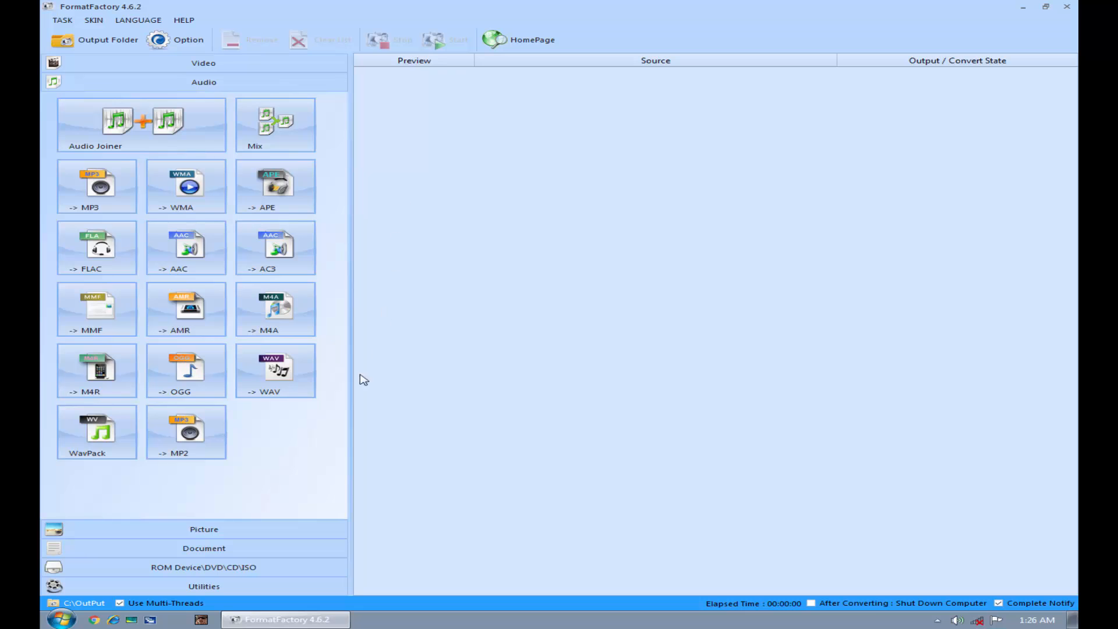
pyautogui.click(309, 399)
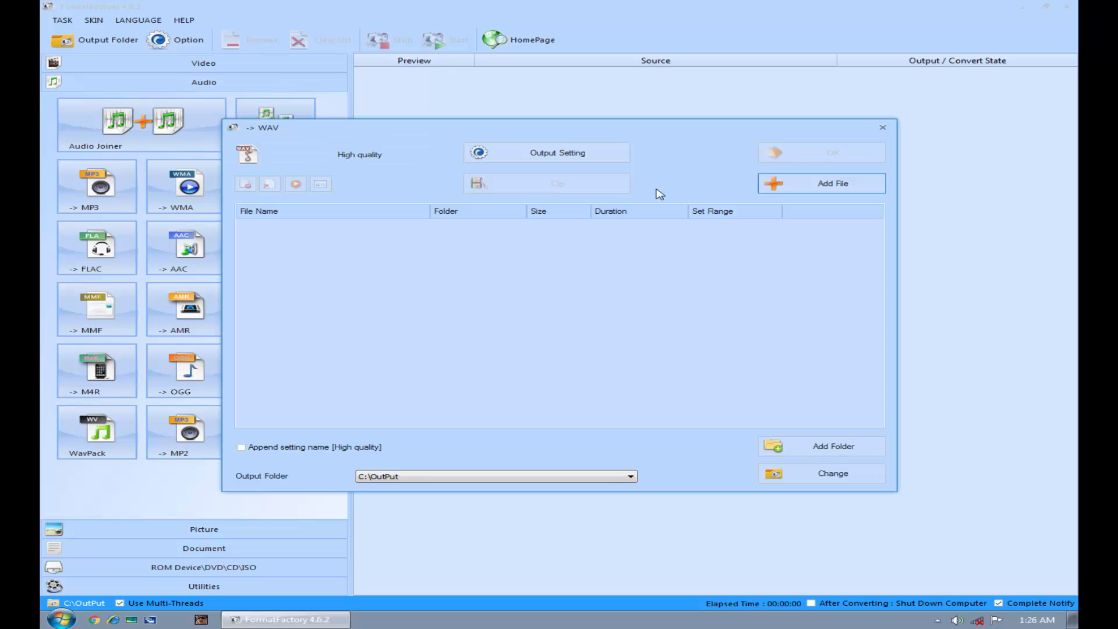
# Step: Add Logon.mp3 from the Desktop to the WAV conversion list and run the conversion
pyautogui.click(797, 190)
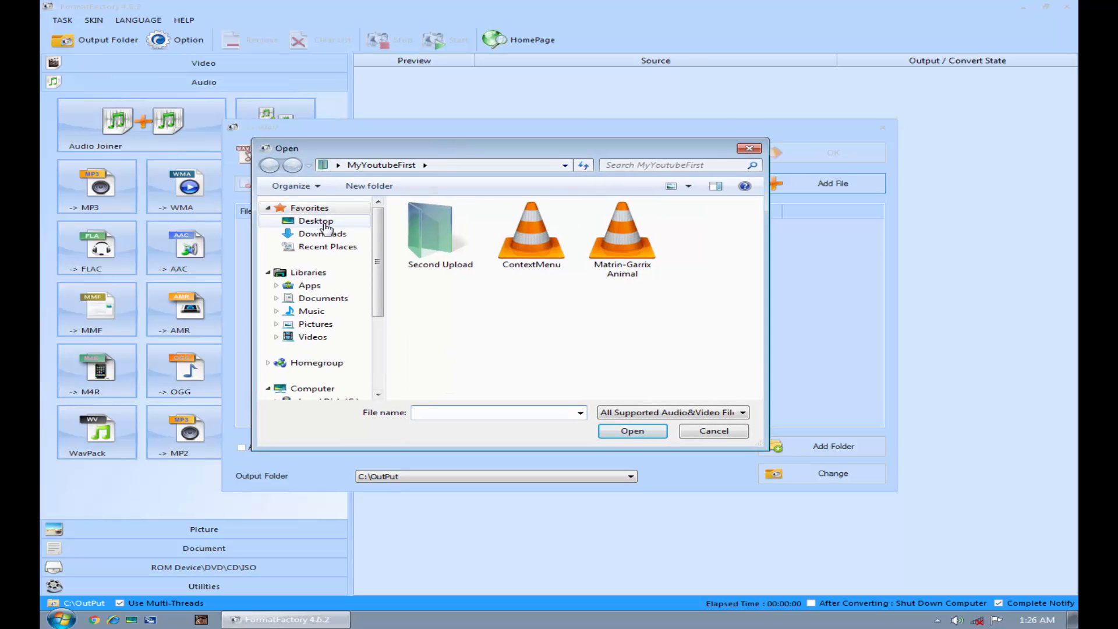
pyautogui.click(326, 227)
pyautogui.scroll(-2, 617, 385)
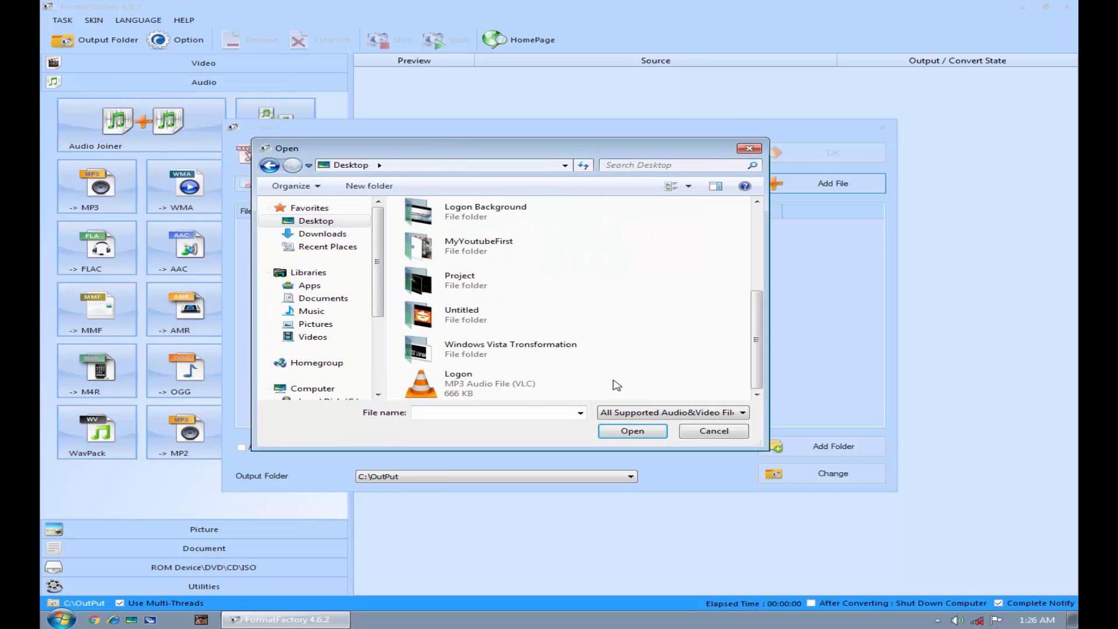
pyautogui.click(527, 395)
pyautogui.doubleClick(471, 389)
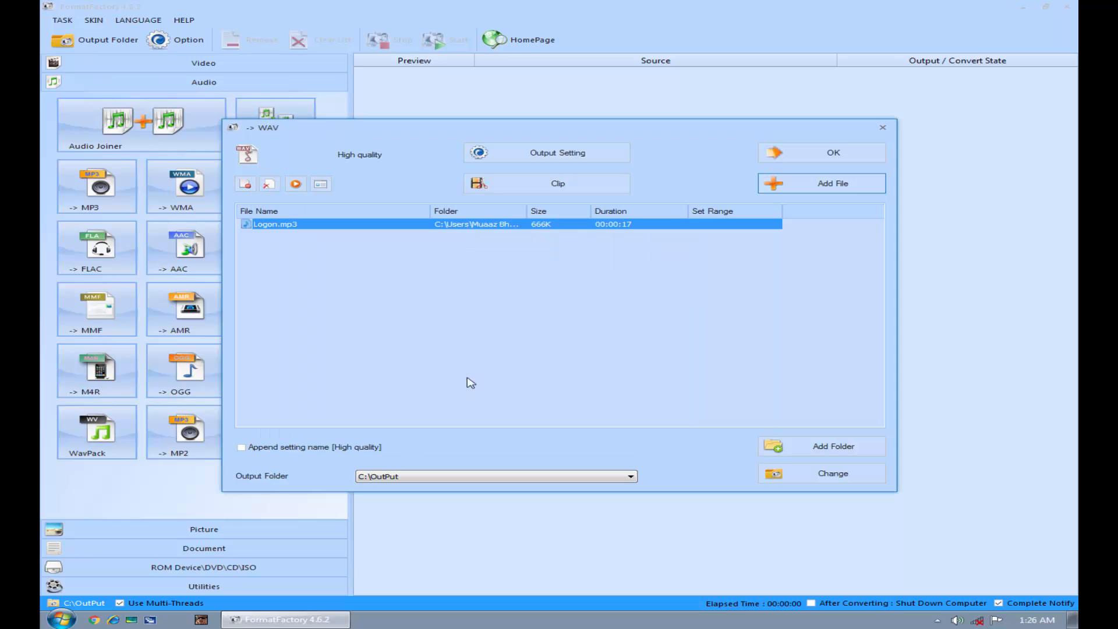
pyautogui.click(826, 153)
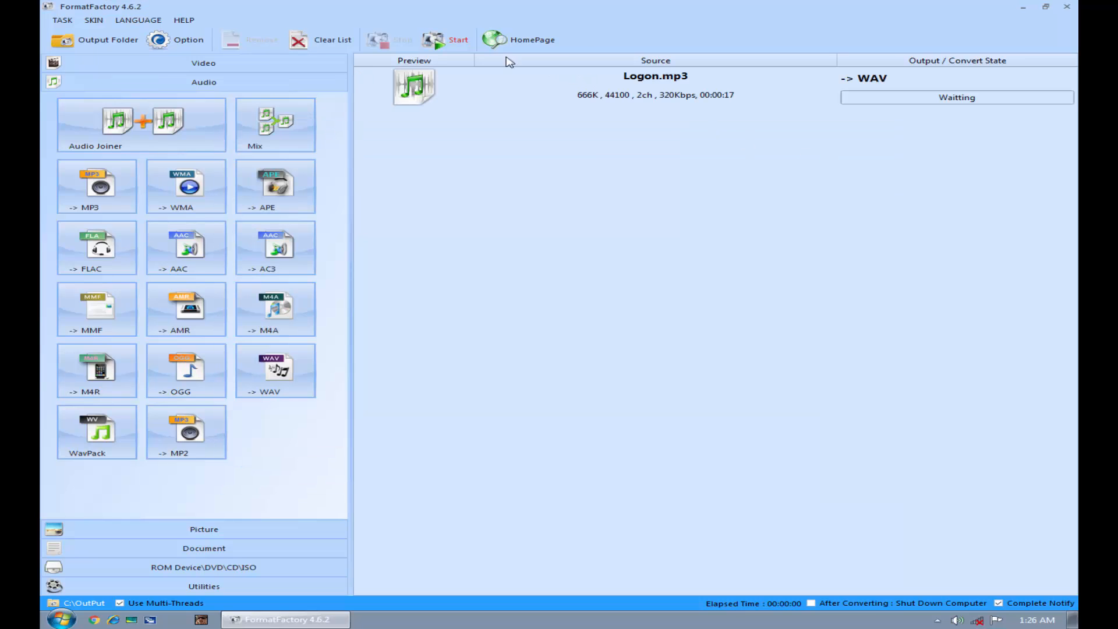
pyautogui.click(451, 45)
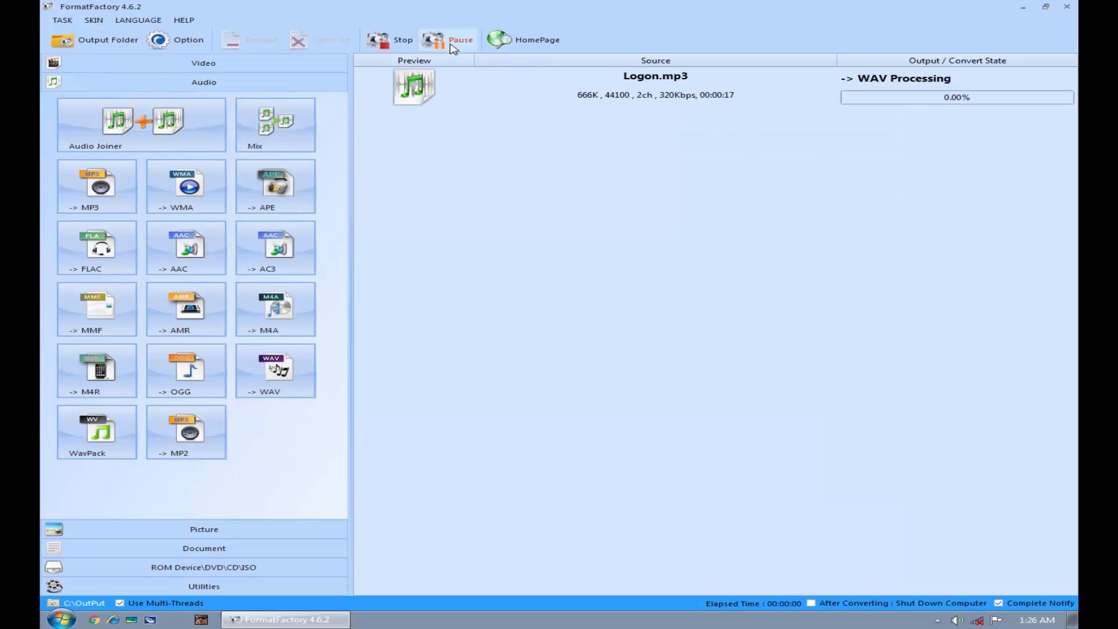
pyautogui.click(1070, 584)
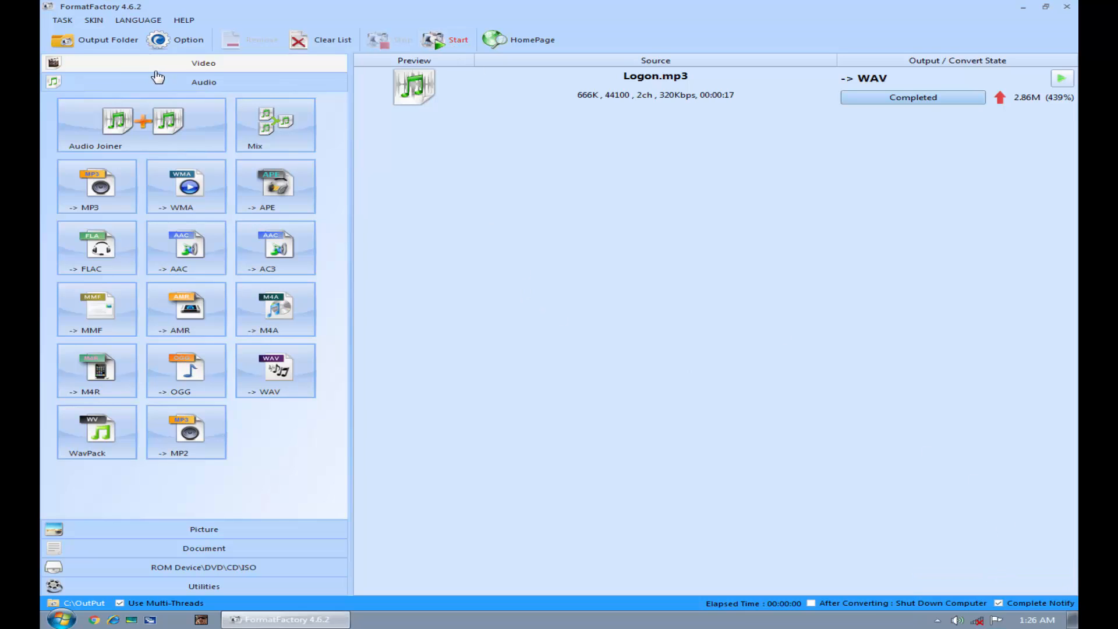
# Step: Move the converted Logon WAV file from Format Factory's output folder to the desktop, beside Resource Hacker
pyautogui.click(92, 48)
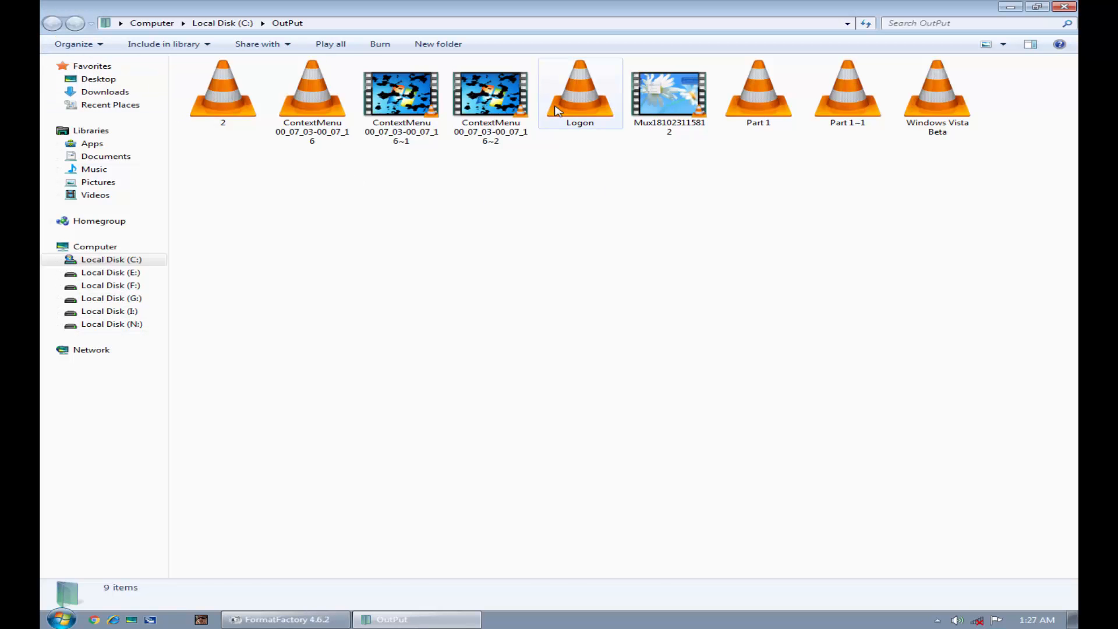
pyautogui.click(557, 111)
pyautogui.rightClick(557, 111)
pyautogui.click(590, 393)
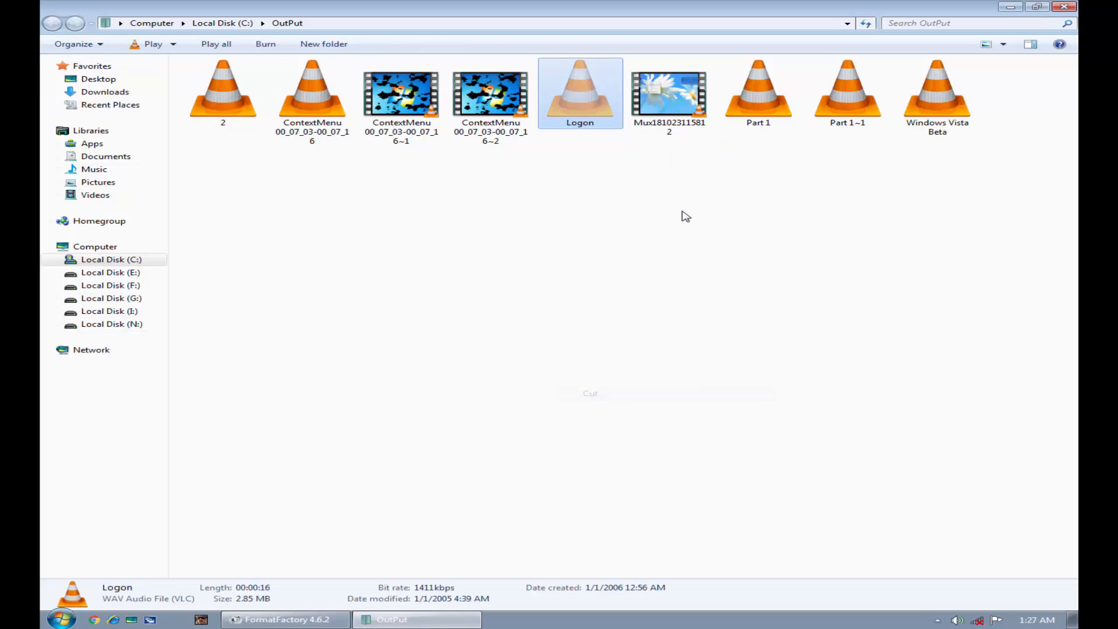
pyautogui.click(1069, 6)
pyautogui.click(1069, 5)
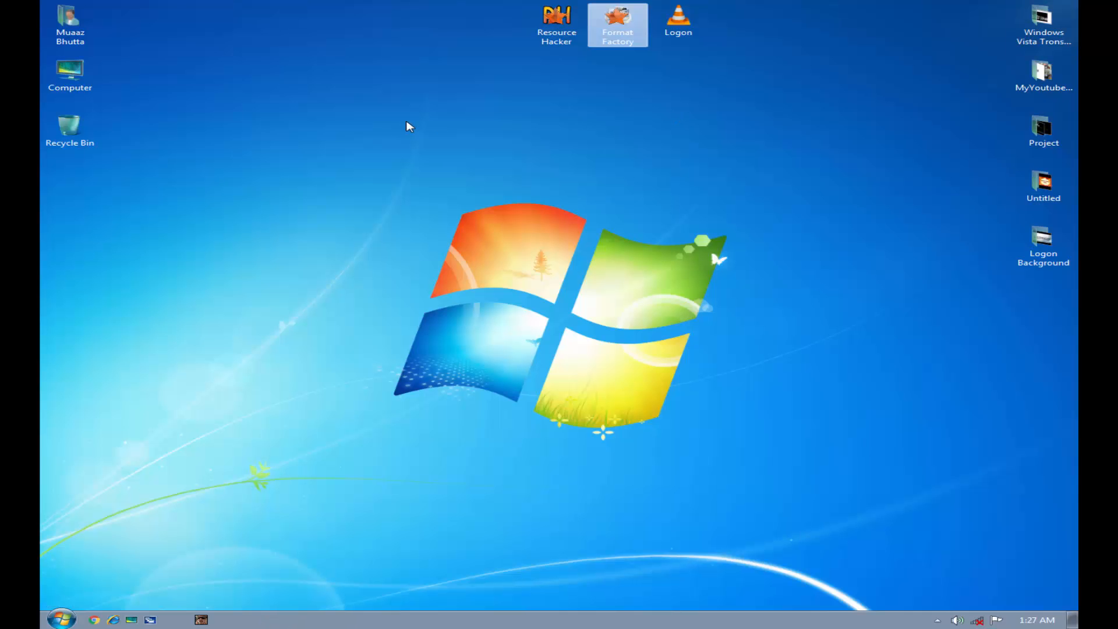
pyautogui.rightClick(407, 122)
pyautogui.click(429, 176)
pyautogui.moveTo(434, 75); pyautogui.dragTo(496, 21)
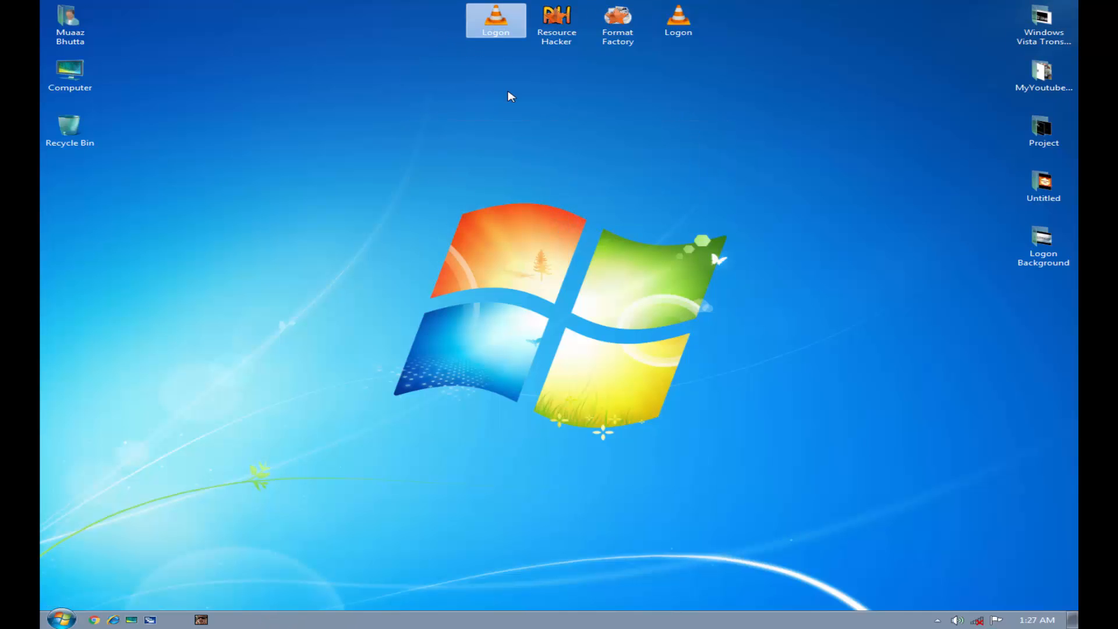
# Step: Show the properties of the WAV and MP3 versions of Logon side by side
pyautogui.rightClick(485, 24)
pyautogui.click(534, 406)
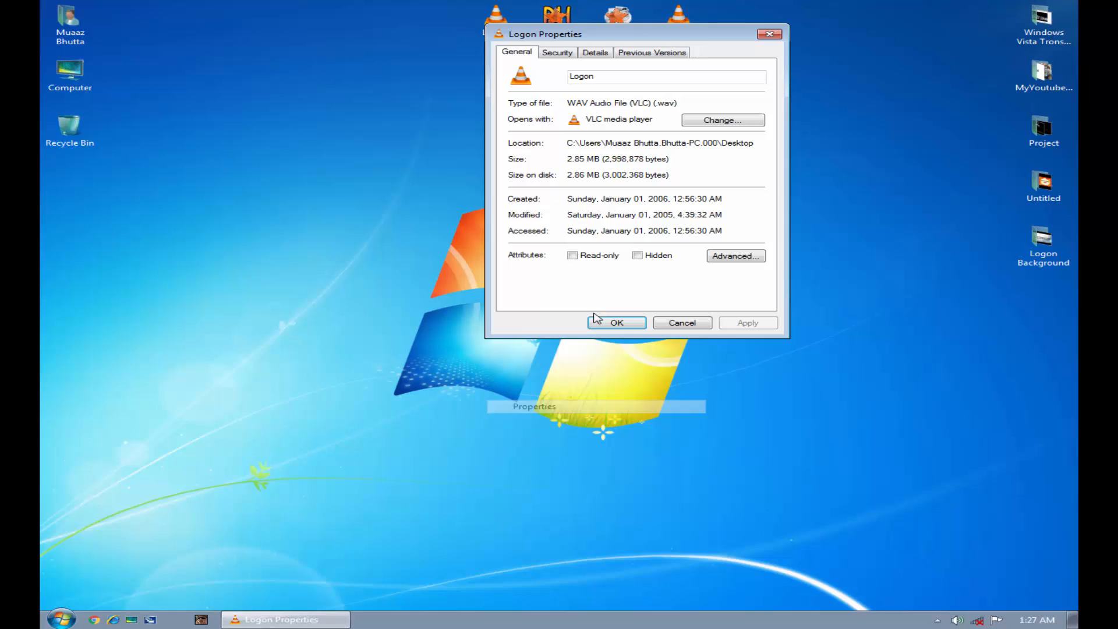
pyautogui.rightClick(688, 9)
pyautogui.click(735, 391)
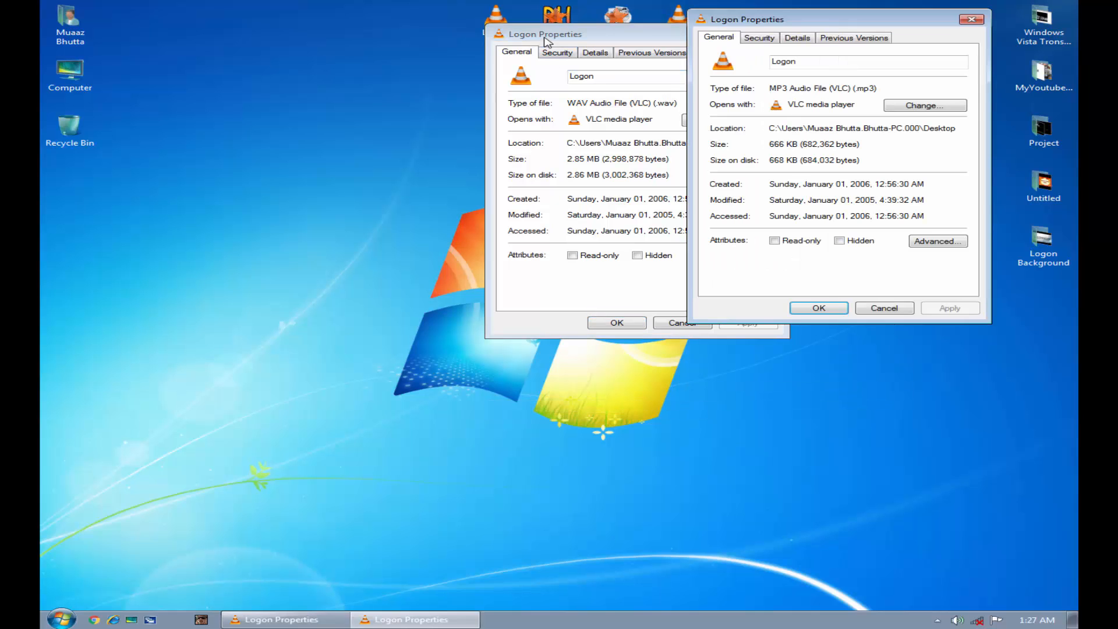
pyautogui.moveTo(544, 39); pyautogui.dragTo(361, 30)
pyautogui.moveTo(733, 10); pyautogui.dragTo(668, 7)
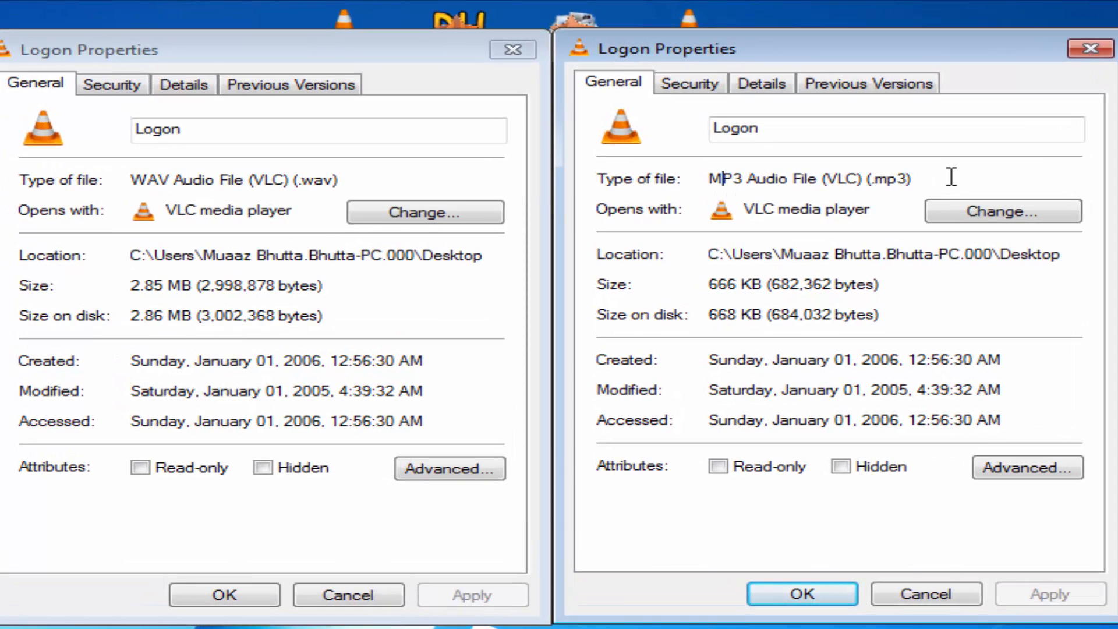
# Step: Compare the file types of the two Logon files in their properties windows
pyautogui.moveTo(951, 176); pyautogui.dragTo(877, 185)
pyautogui.click(356, 182)
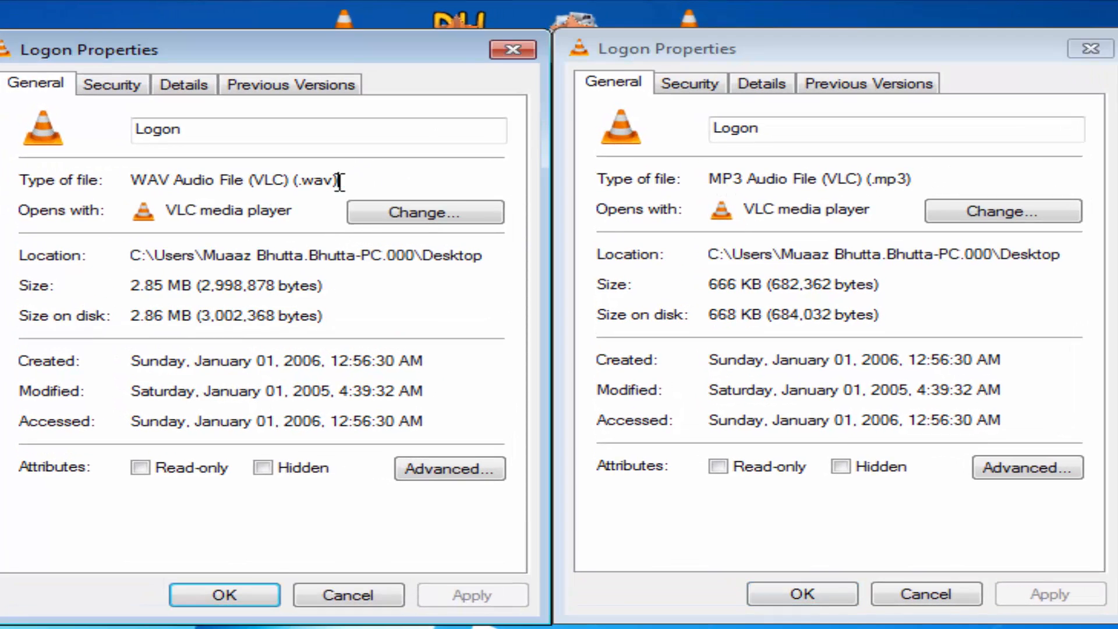
pyautogui.moveTo(340, 181); pyautogui.dragTo(297, 186)
pyautogui.click(297, 186)
pyautogui.click(299, 180)
pyautogui.moveTo(299, 180); pyautogui.dragTo(358, 185)
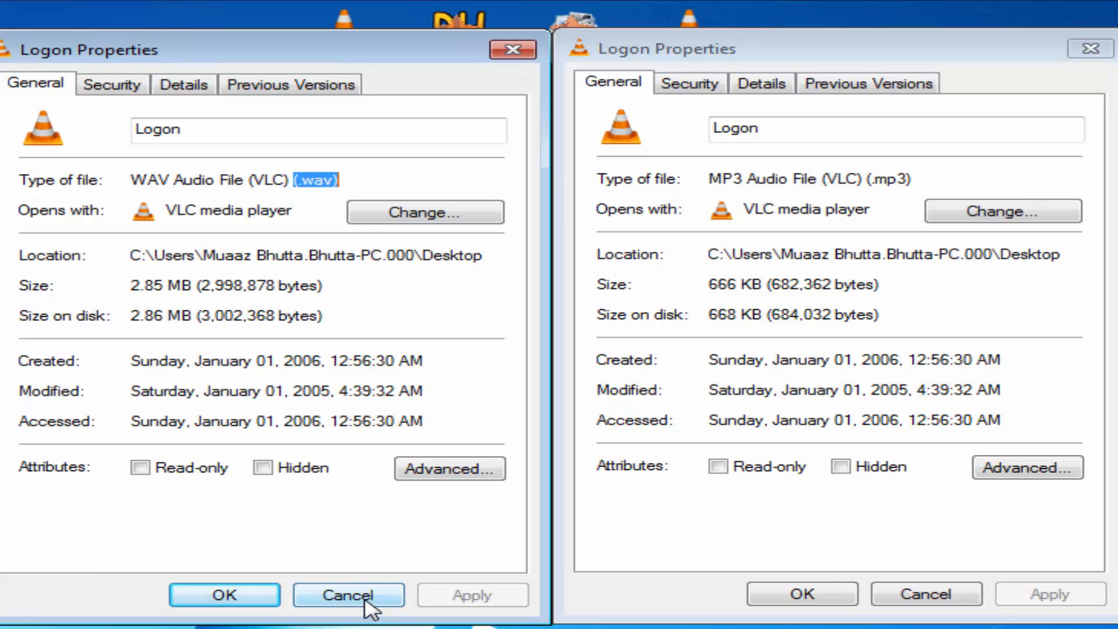
# Step: Compare the sizes of the two Logon files and close both properties windows
pyautogui.moveTo(182, 285); pyautogui.dragTo(117, 285)
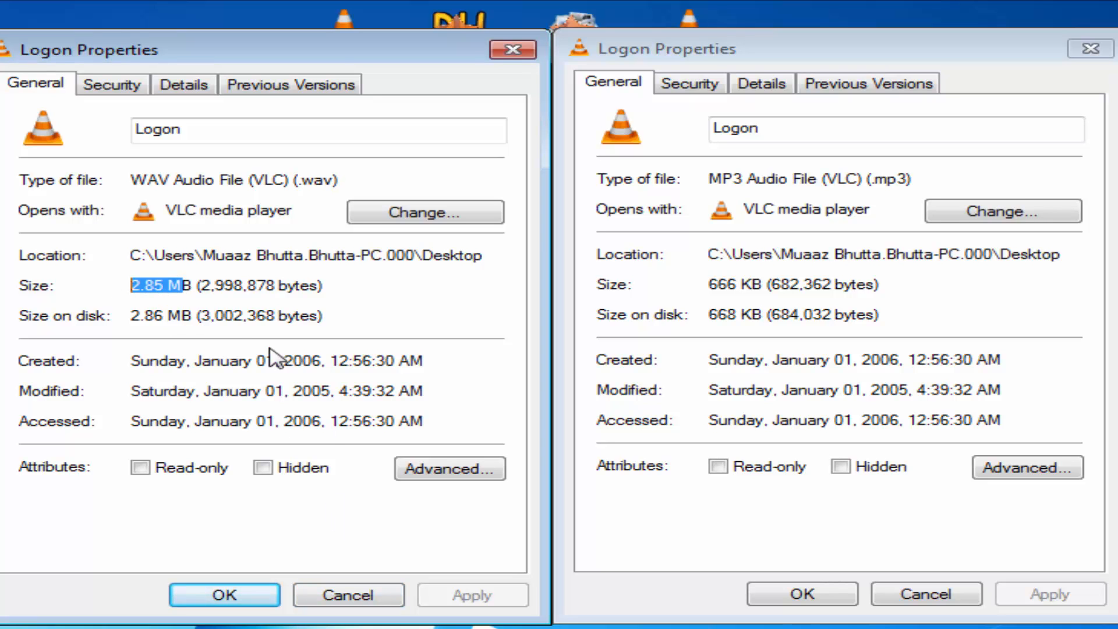
pyautogui.moveTo(782, 284); pyautogui.dragTo(672, 296)
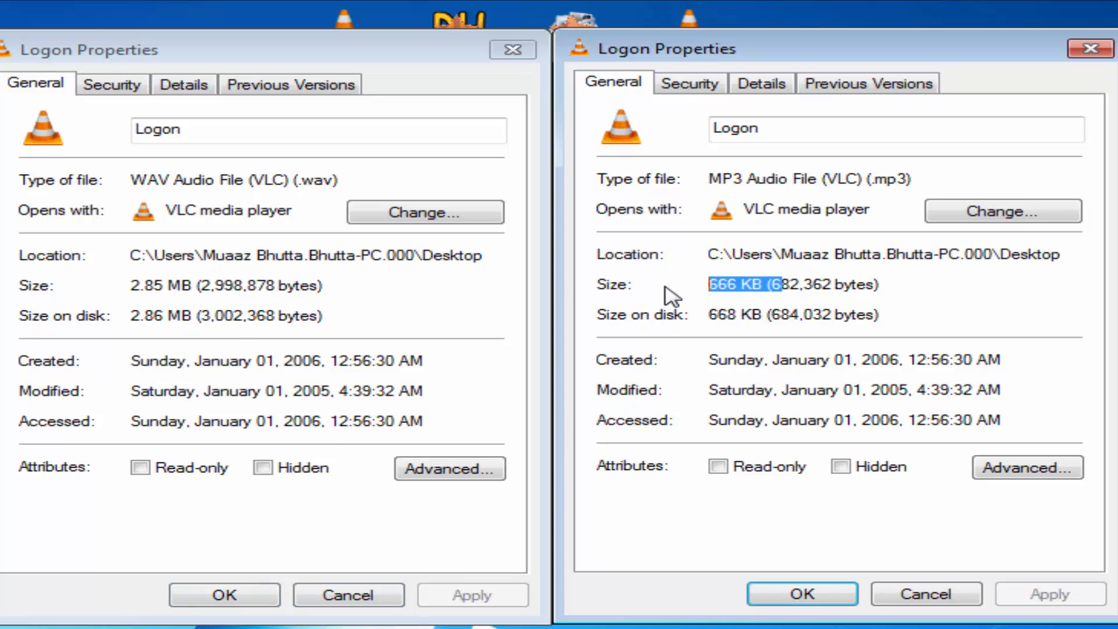
pyautogui.click(382, 595)
pyautogui.click(802, 593)
# Step: Move the Logon WAV icon one place away from Resource Hacker and refresh the desktop
pyautogui.moveTo(351, 72); pyautogui.dragTo(262, 76)
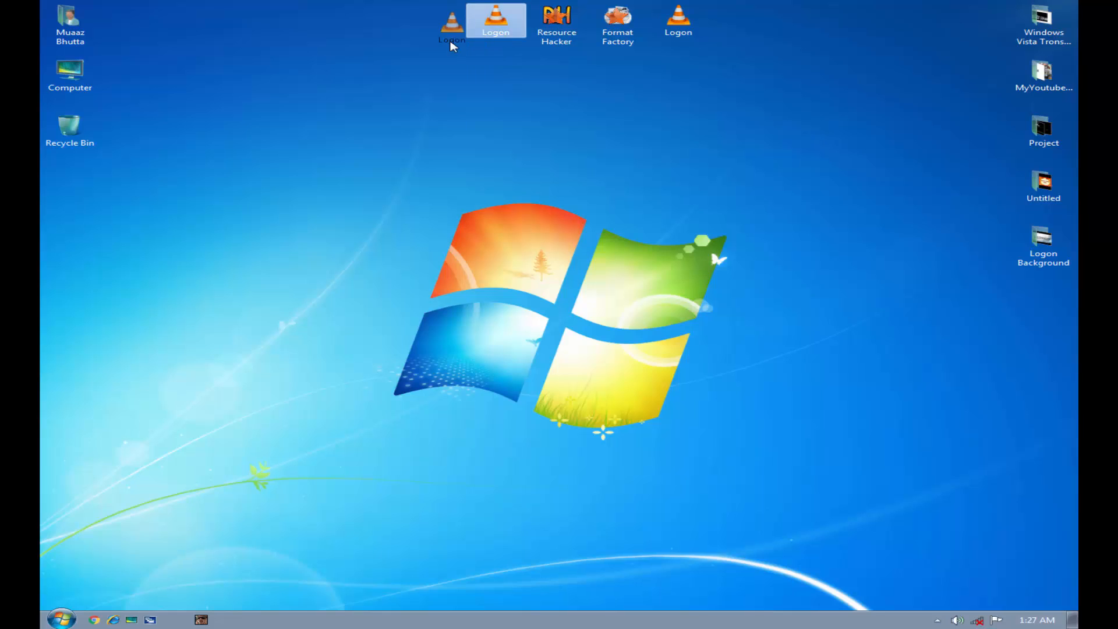
pyautogui.moveTo(453, 47); pyautogui.dragTo(453, 47)
pyautogui.rightClick(452, 72)
pyautogui.click(489, 107)
# Step: Permanently delete the Logon MP3 by emptying the Recycle Bin, and place the Logon WAV beside Resource Hacker
pyautogui.click(678, 24)
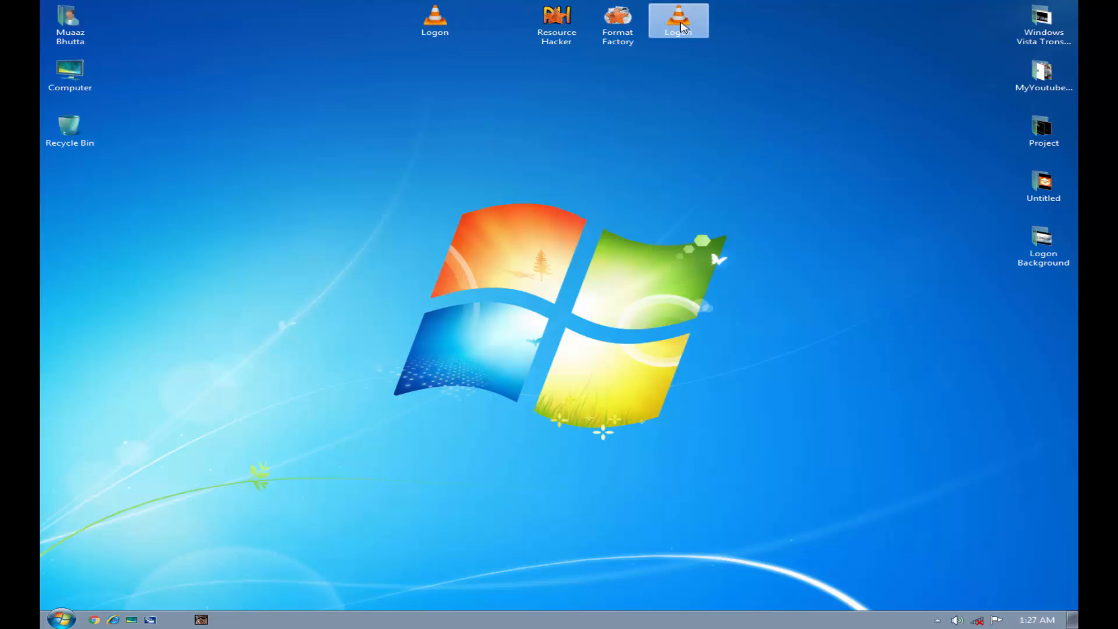
pyautogui.moveTo(678, 24); pyautogui.dragTo(59, 120)
pyautogui.rightClick(56, 117)
pyautogui.click(120, 145)
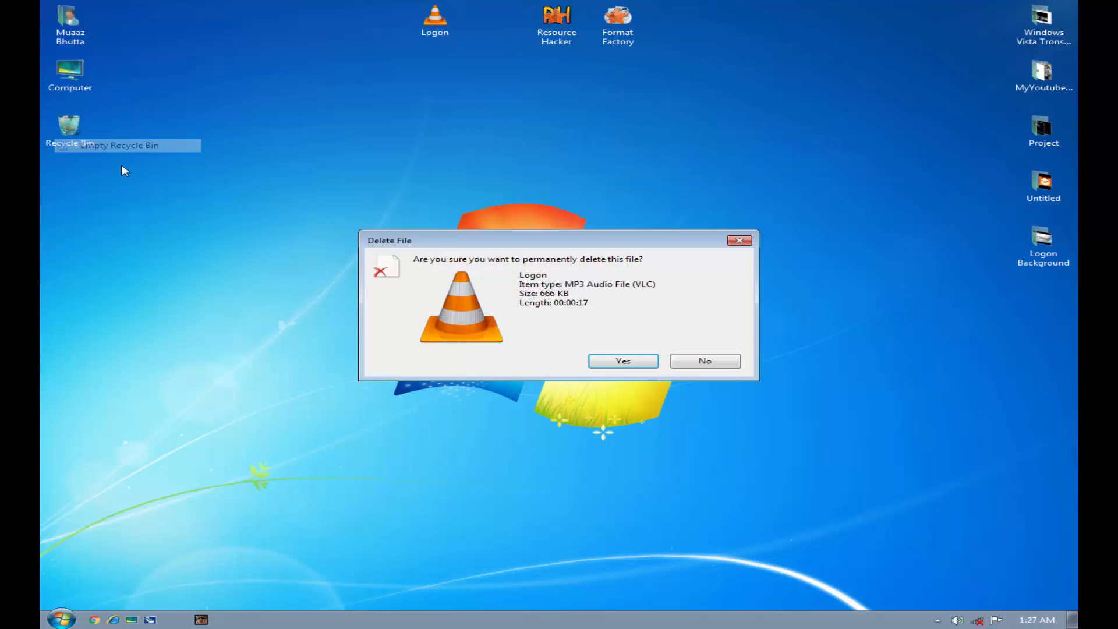
pyautogui.click(622, 361)
pyautogui.moveTo(446, 33); pyautogui.dragTo(506, 34)
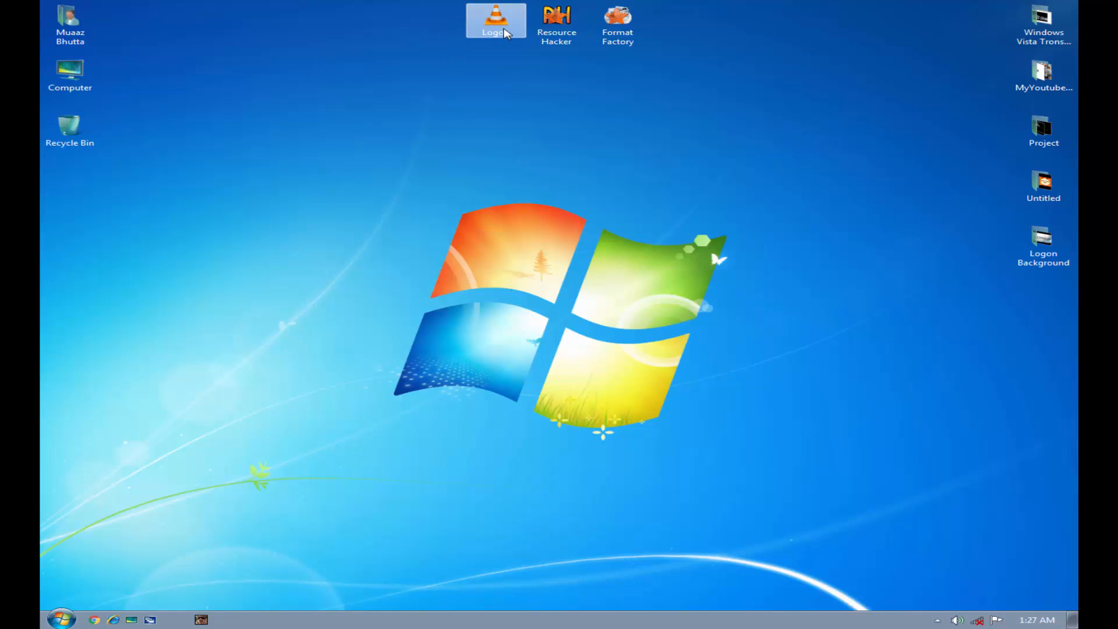
# Step: Launch Resource Hacker from the desktop and enlarge its window
pyautogui.click(550, 45)
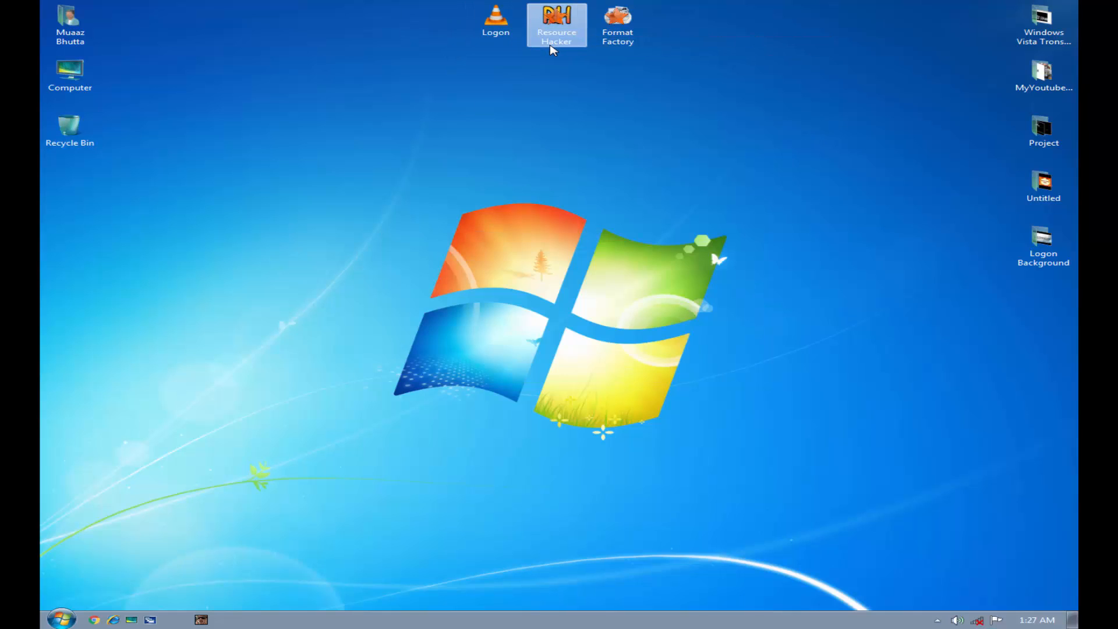
pyautogui.doubleClick(551, 49)
pyautogui.moveTo(649, 139); pyautogui.dragTo(646, 126)
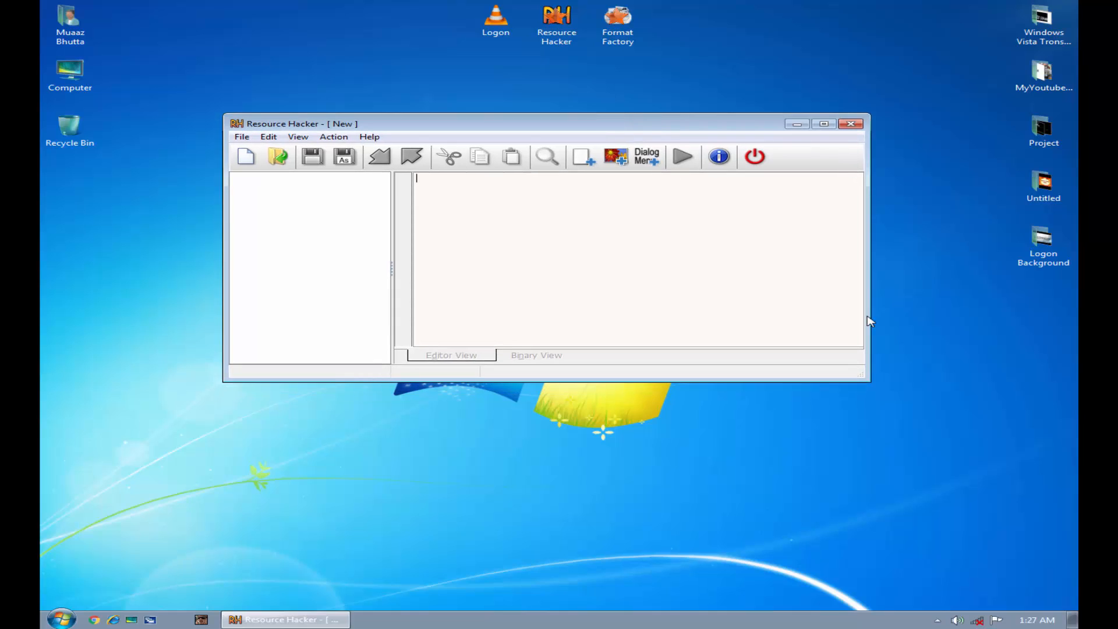
pyautogui.moveTo(870, 380); pyautogui.dragTo(904, 424)
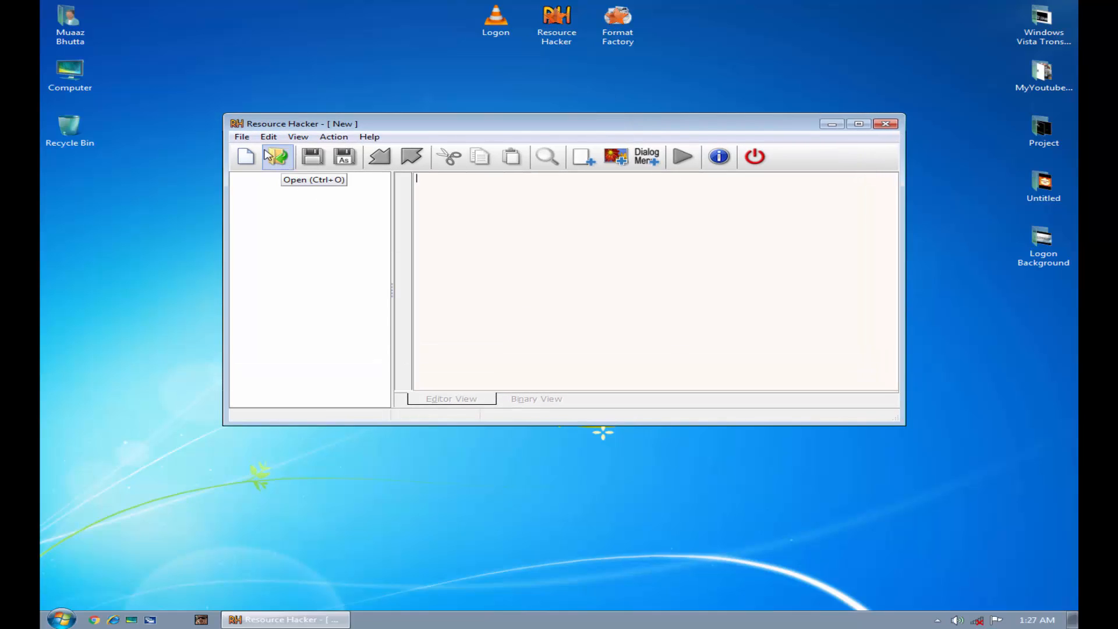
# Step: Start opening a resource file and browse to the System32 folder under Windows on Local Disk (C:)
pyautogui.click(241, 136)
pyautogui.click(361, 167)
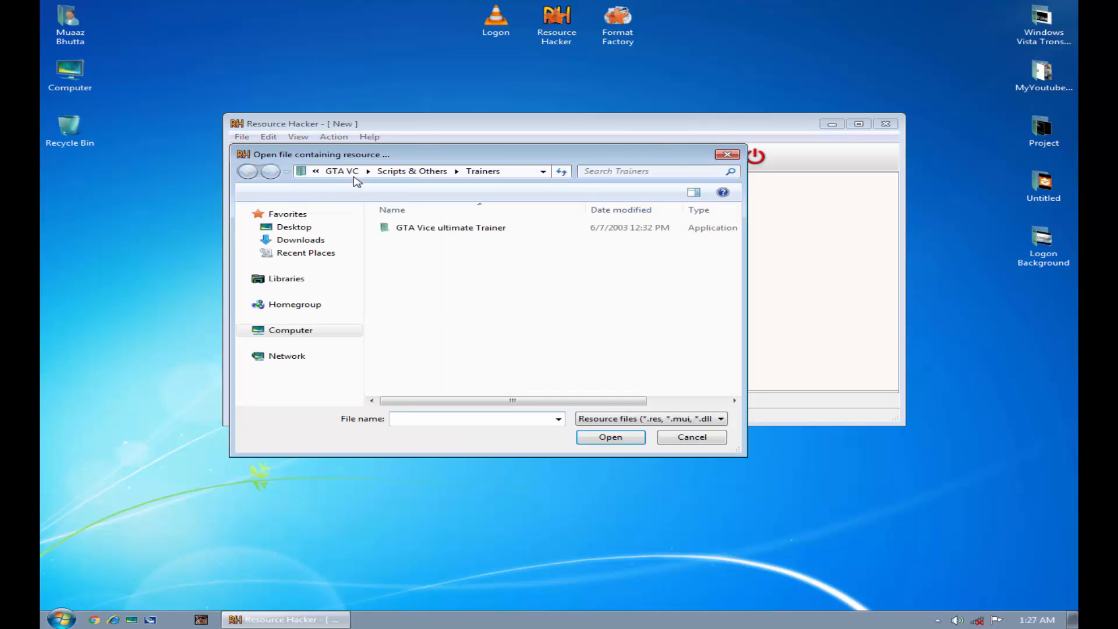
pyautogui.click(302, 325)
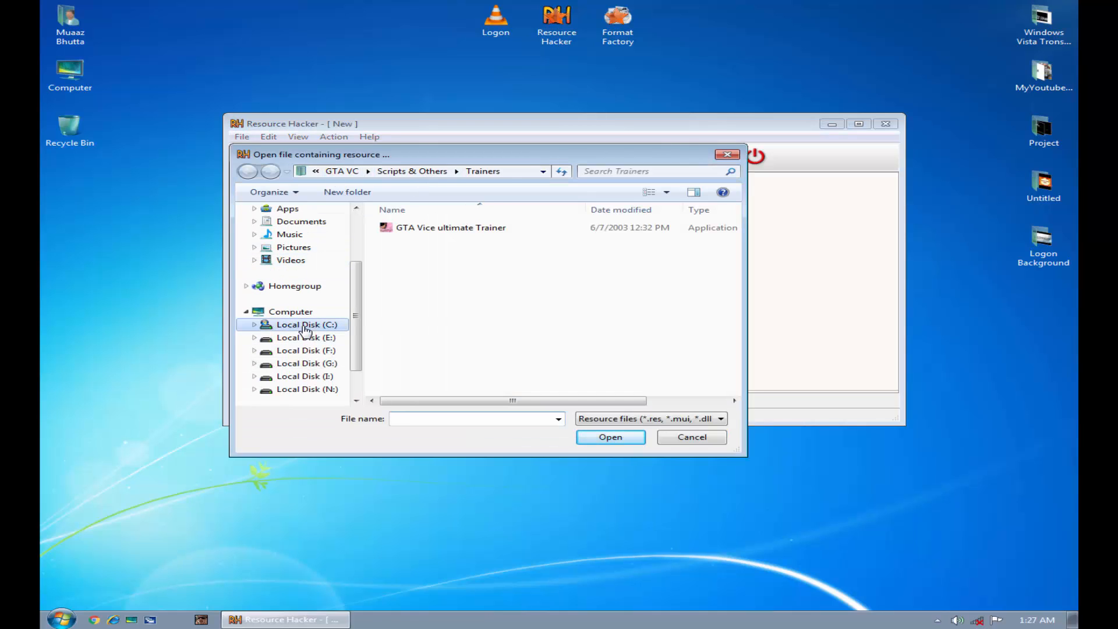
pyautogui.moveTo(384, 160); pyautogui.dragTo(500, 124)
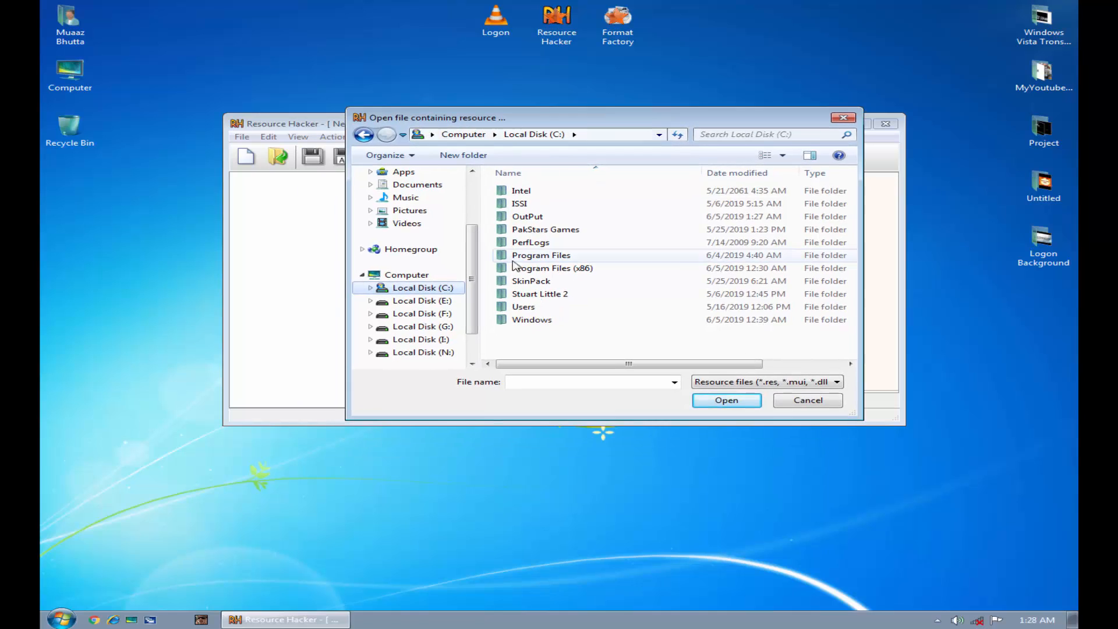
pyautogui.click(550, 321)
pyautogui.doubleClick(550, 320)
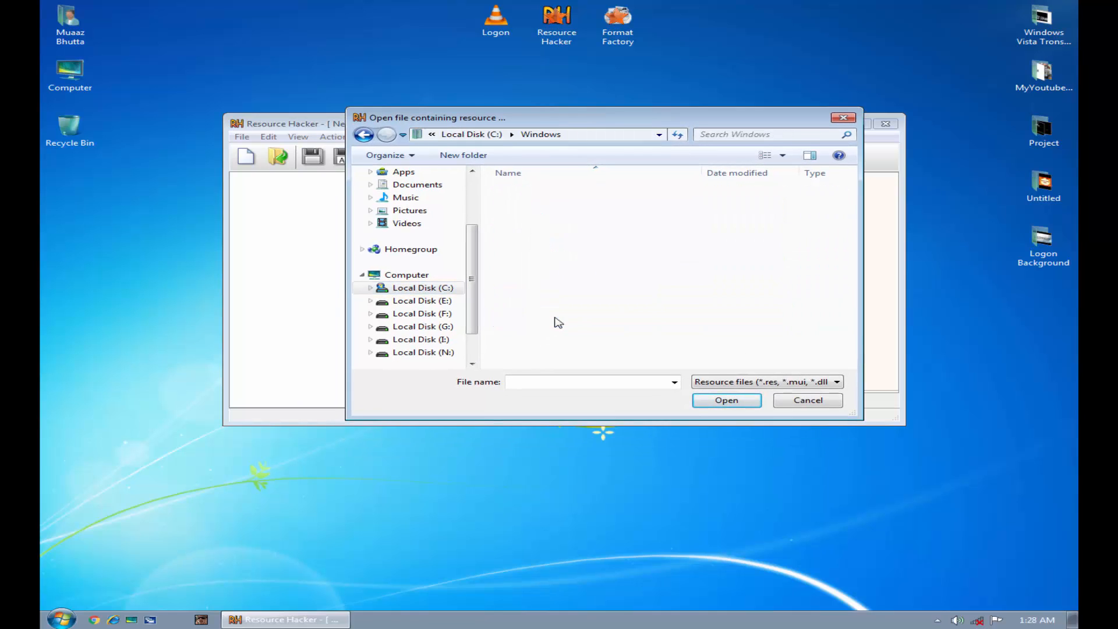
pyautogui.scroll(-9, 556, 320)
pyautogui.scroll(-4, 585, 322)
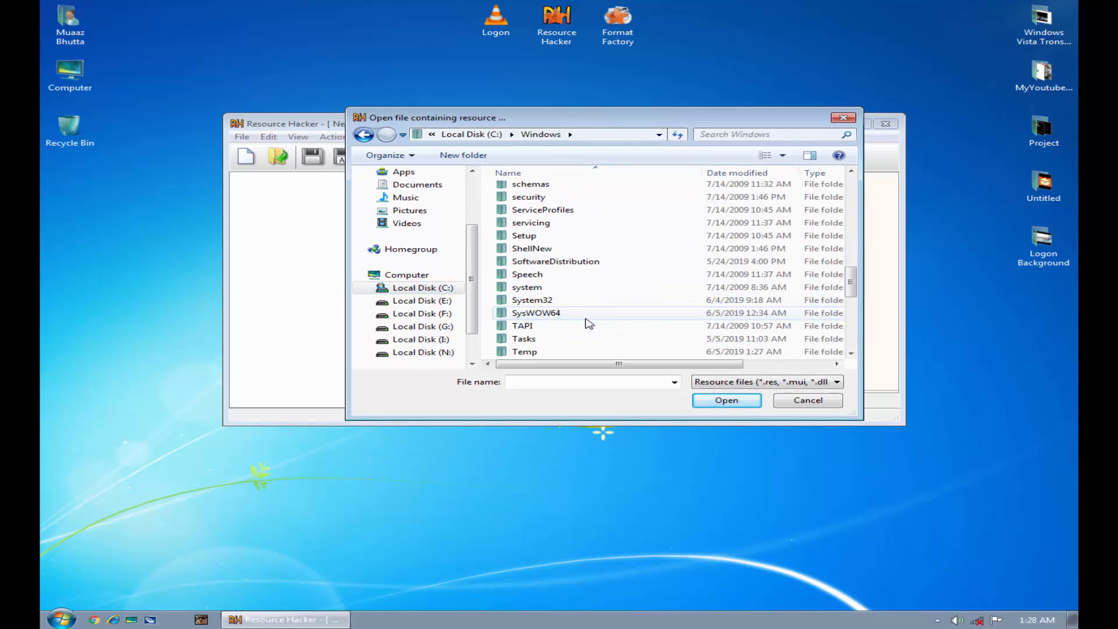
pyautogui.doubleClick(576, 313)
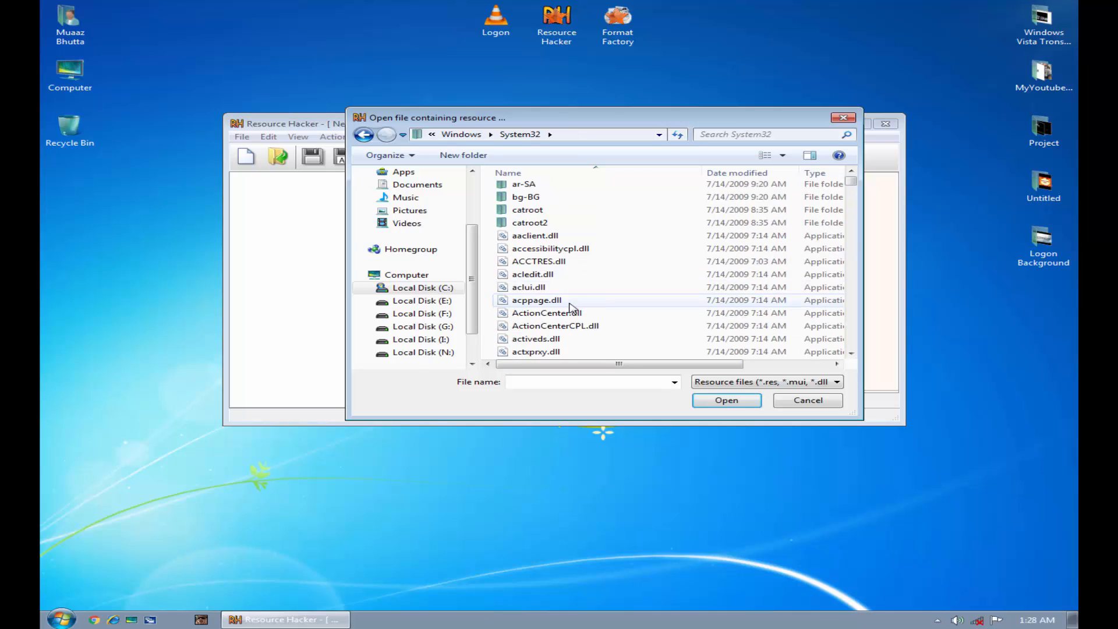
# Step: Enter imageres.dll as the file name and open it in Resource Hacker
pyautogui.write('imageres')
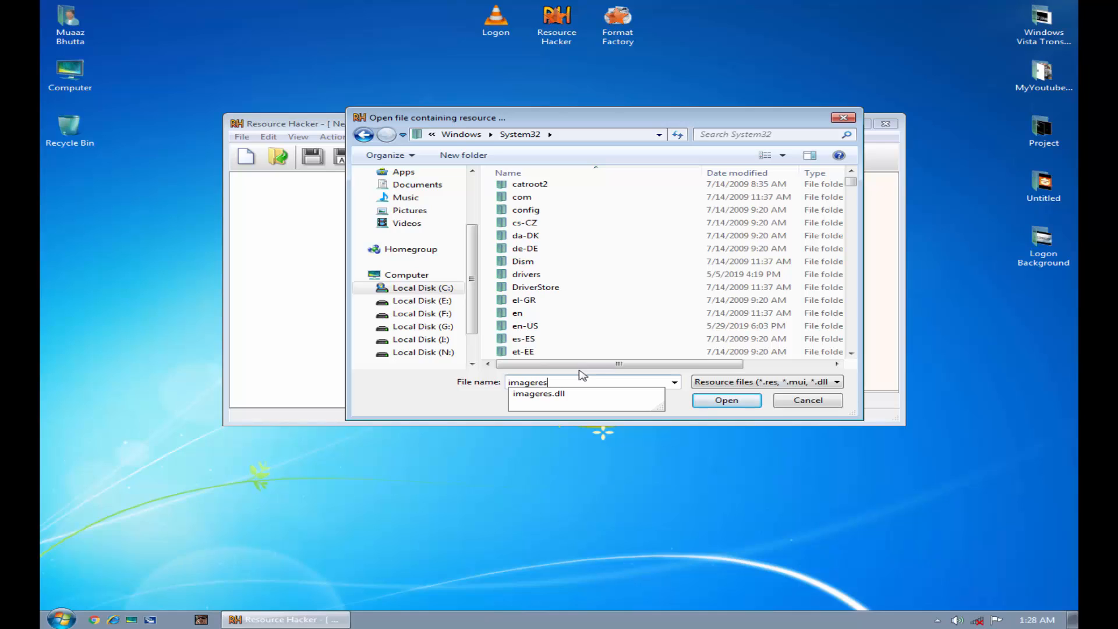
pyautogui.write('.dll')
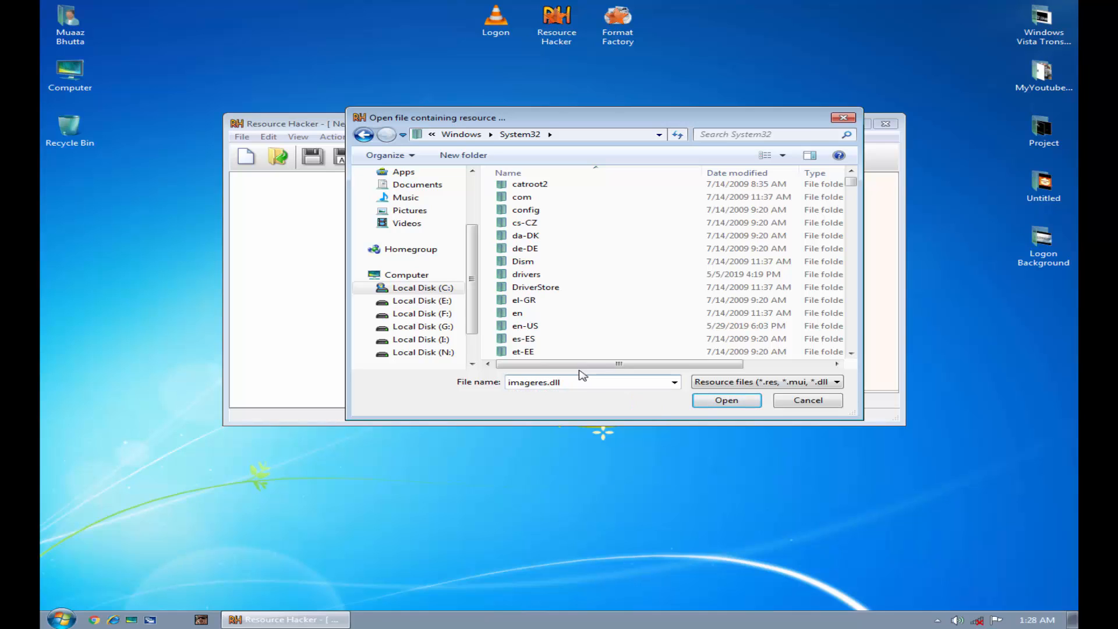
pyautogui.press('BackSpace')
pyautogui.write('imager')
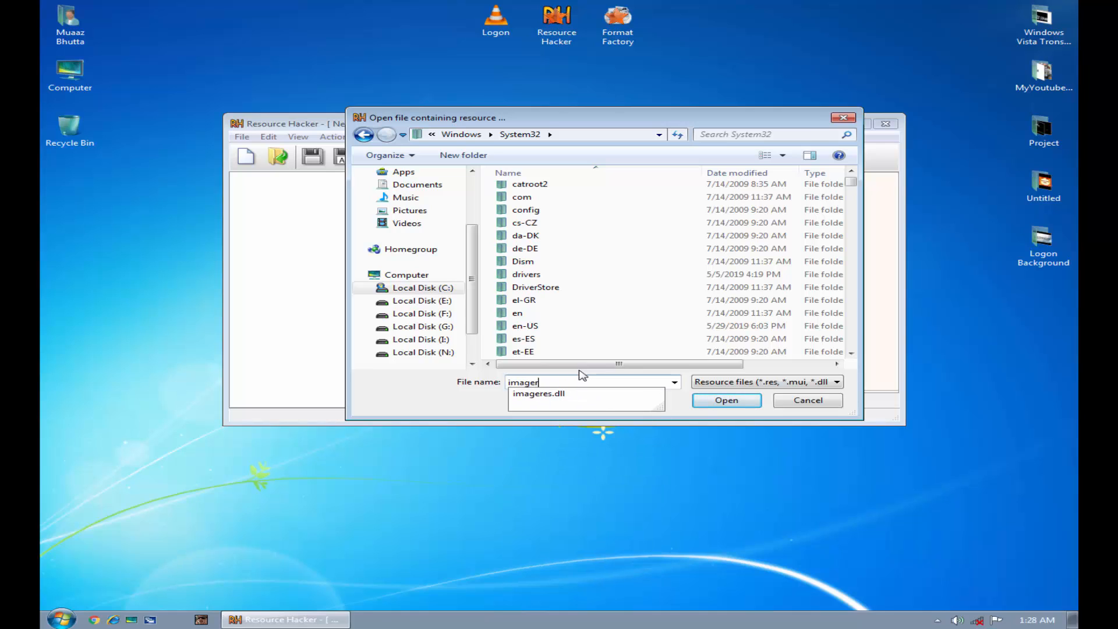
pyautogui.press('Down')
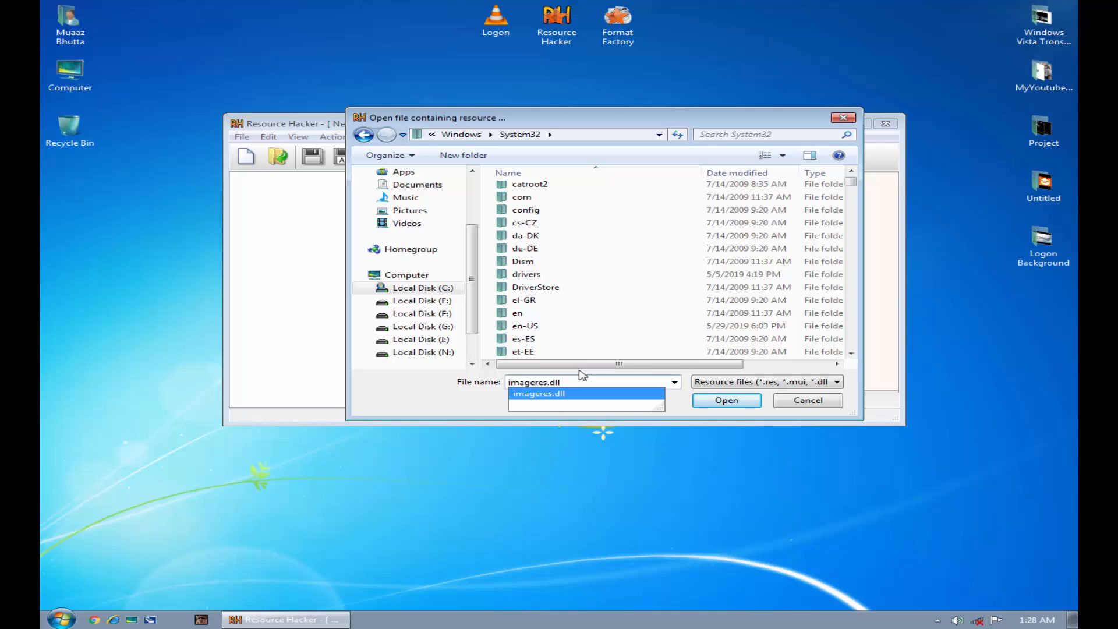
pyautogui.press('Return')
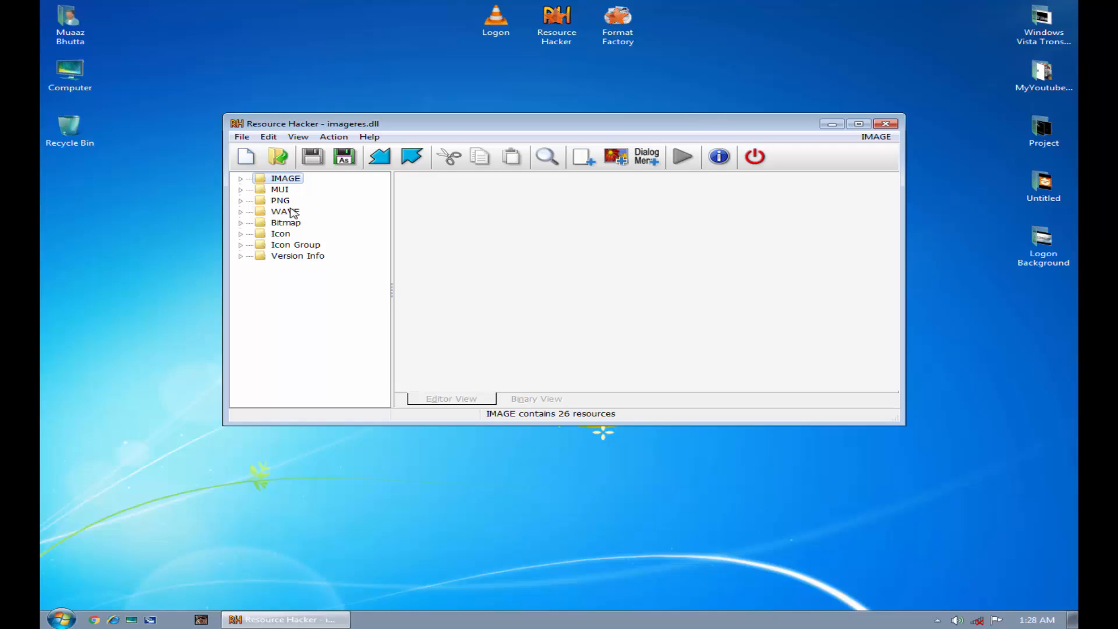
# Step: Expand the WAVE resources, select 5080 : 1033, and play its current sound briefly before stopping it
pyautogui.doubleClick(268, 212)
pyautogui.click(282, 223)
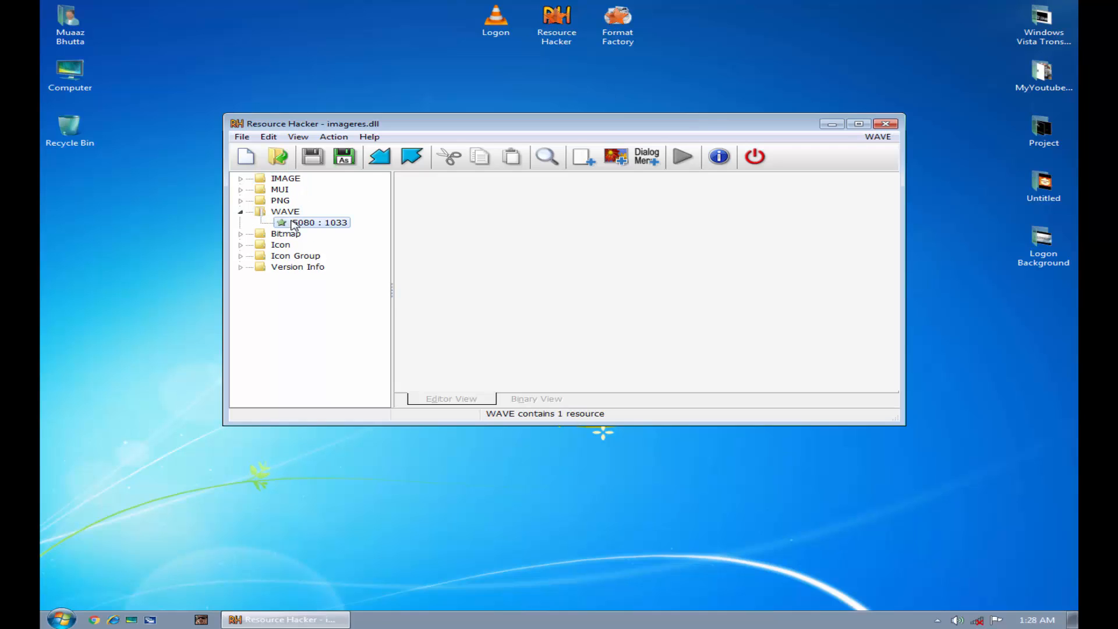
pyautogui.click(427, 198)
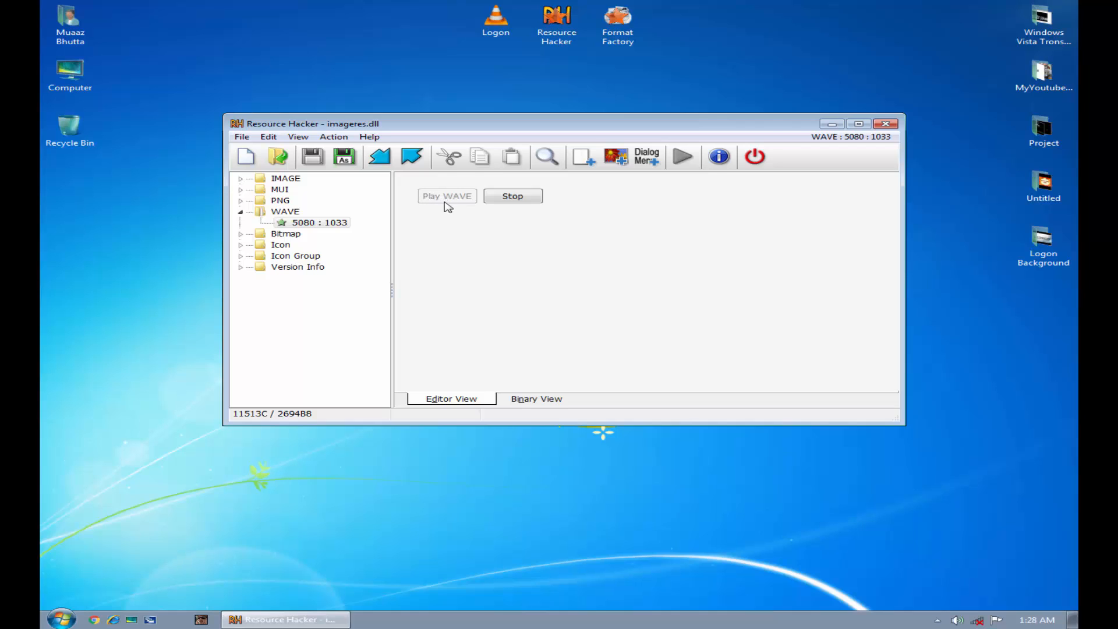
pyautogui.click(501, 198)
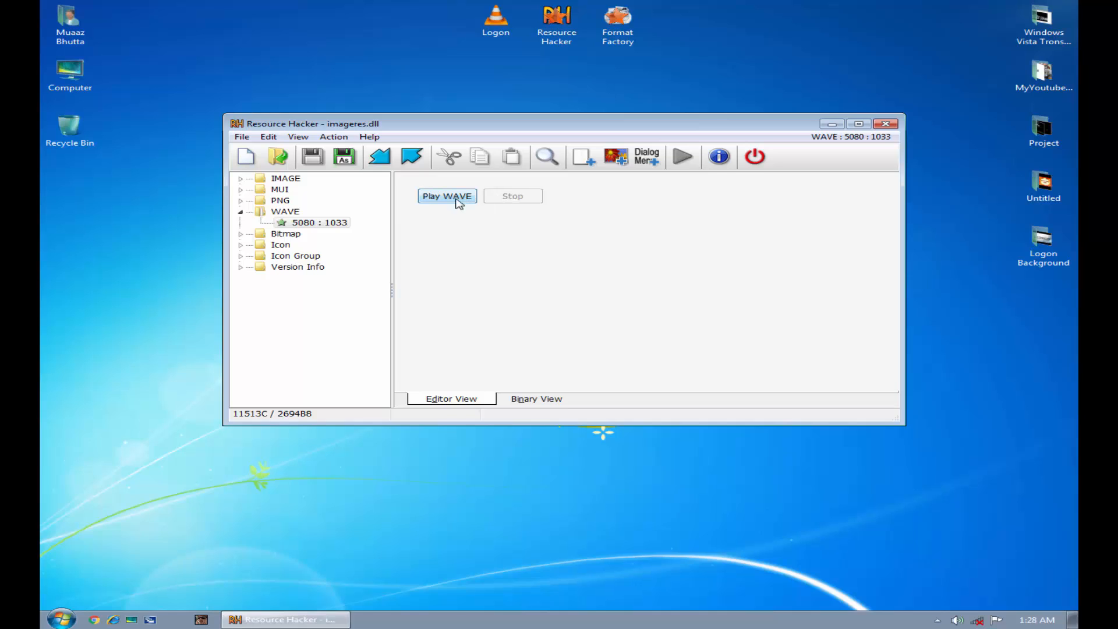
# Step: Replace WAVE resource 5080 : 1033 with the Logon.wav file from the Desktop
pyautogui.rightClick(320, 228)
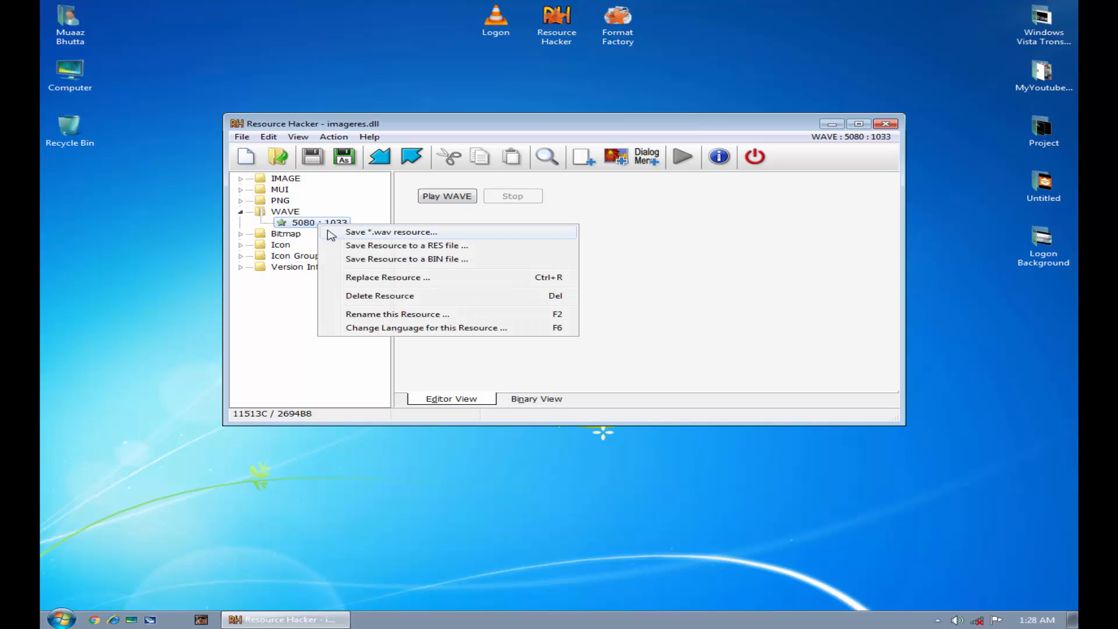
pyautogui.click(434, 278)
pyautogui.click(546, 225)
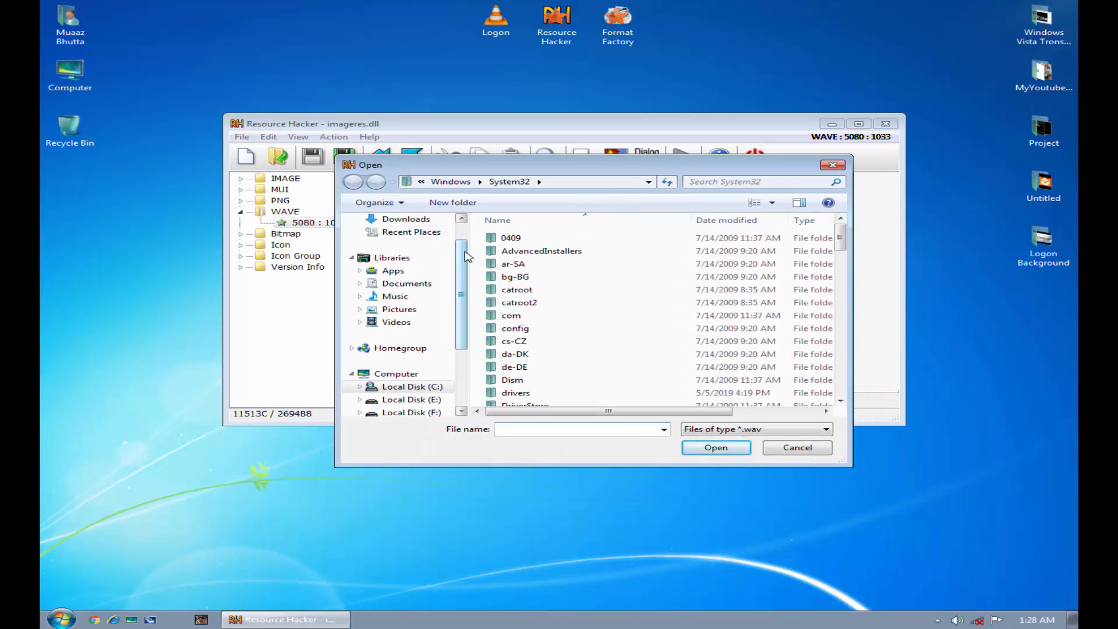
pyautogui.scroll(1, 465, 256)
pyautogui.click(392, 238)
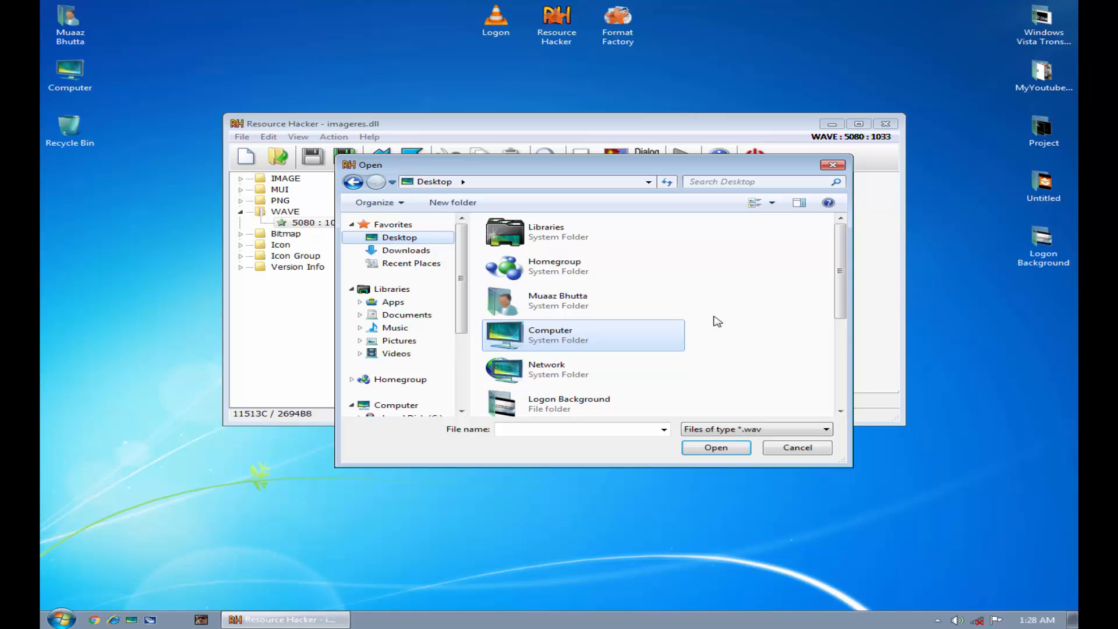
pyautogui.scroll(-5, 717, 322)
pyautogui.doubleClick(615, 404)
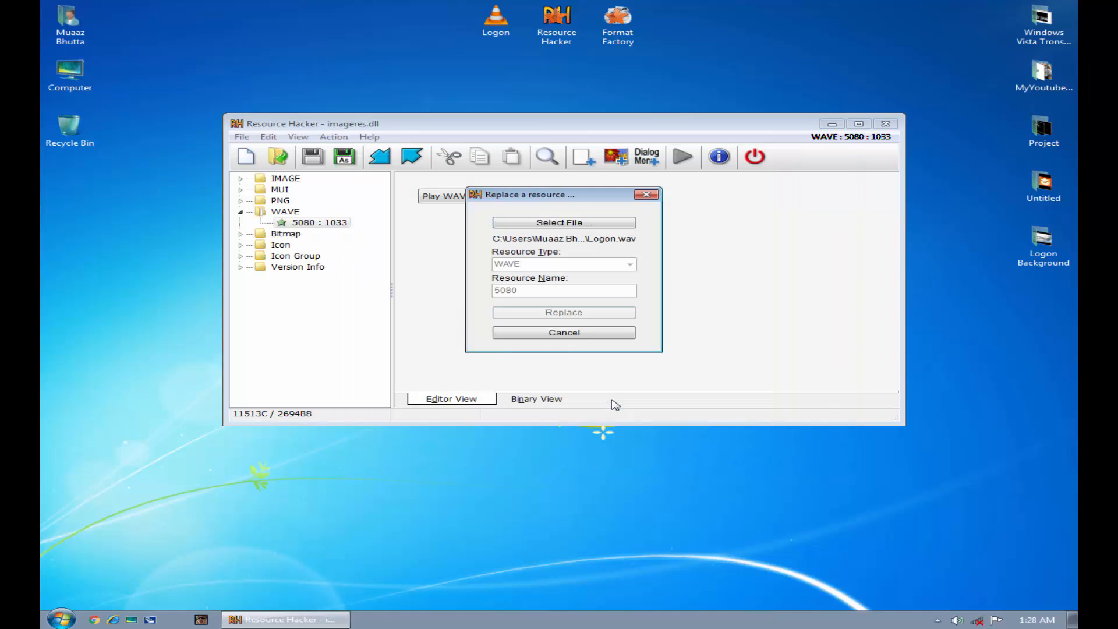
pyautogui.click(521, 314)
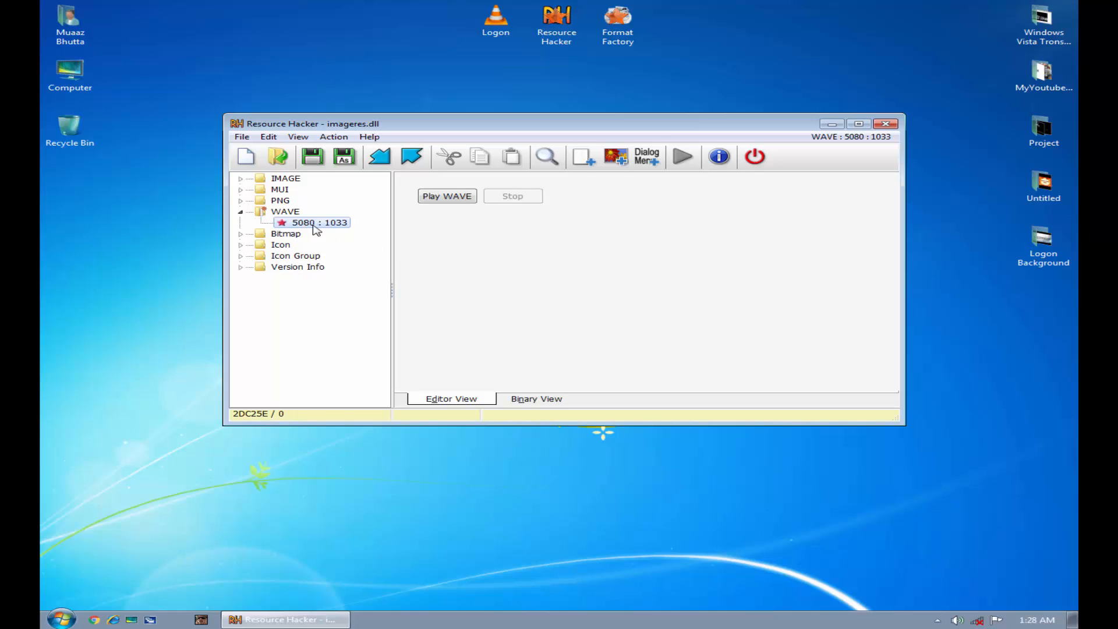
# Step: Collapse the WAVE resources and save a copy of the modified file as imageres on the Desktop
pyautogui.click(240, 212)
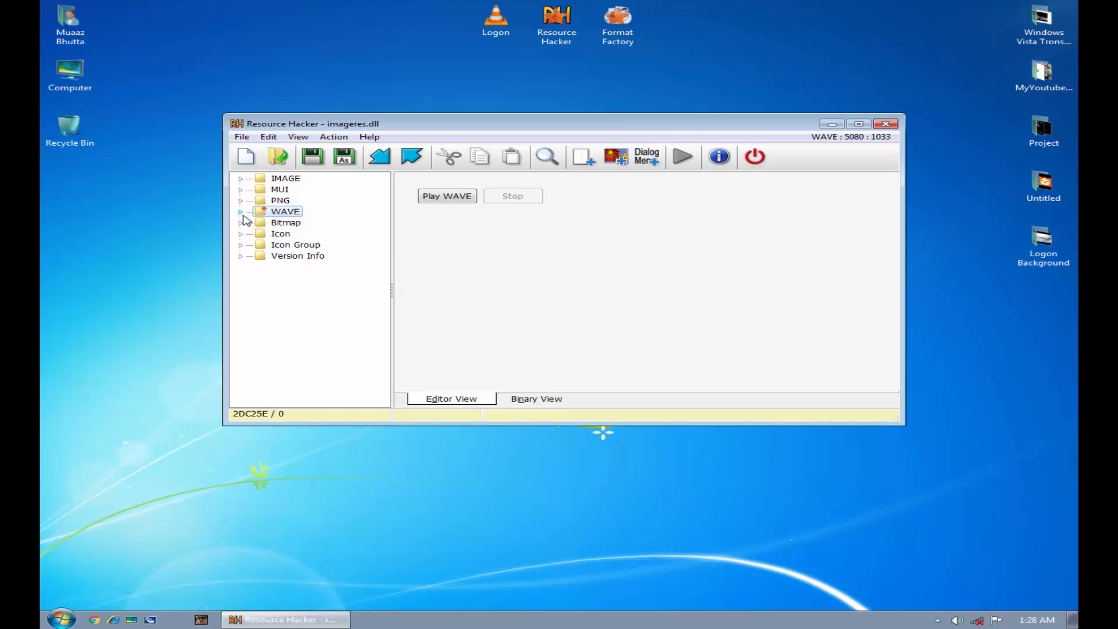
pyautogui.click(351, 167)
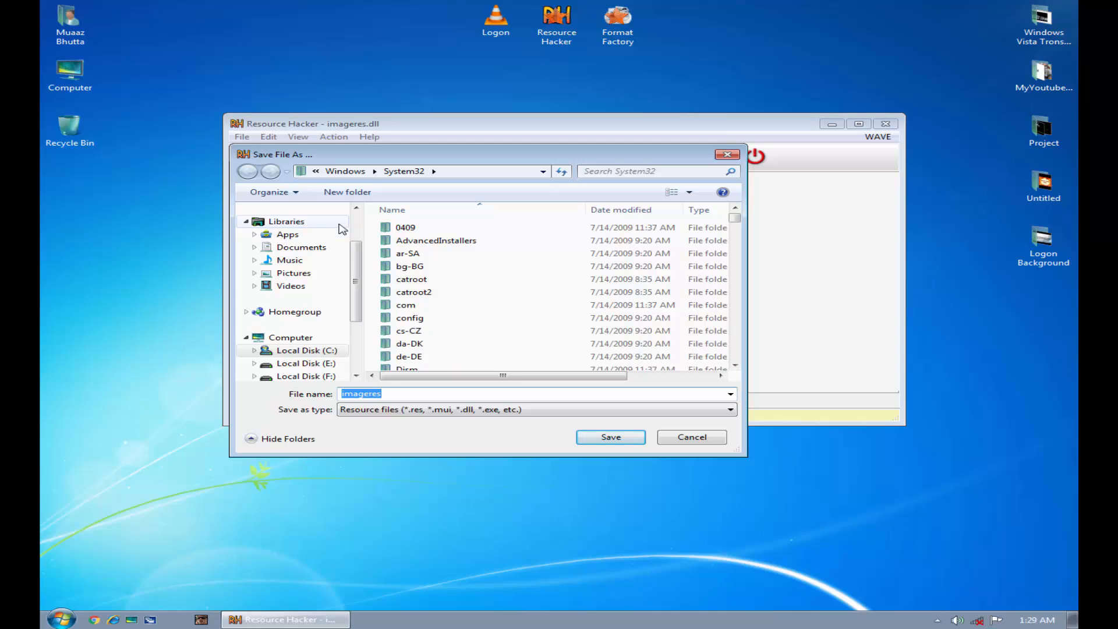
pyautogui.scroll(3, 351, 263)
pyautogui.click(294, 227)
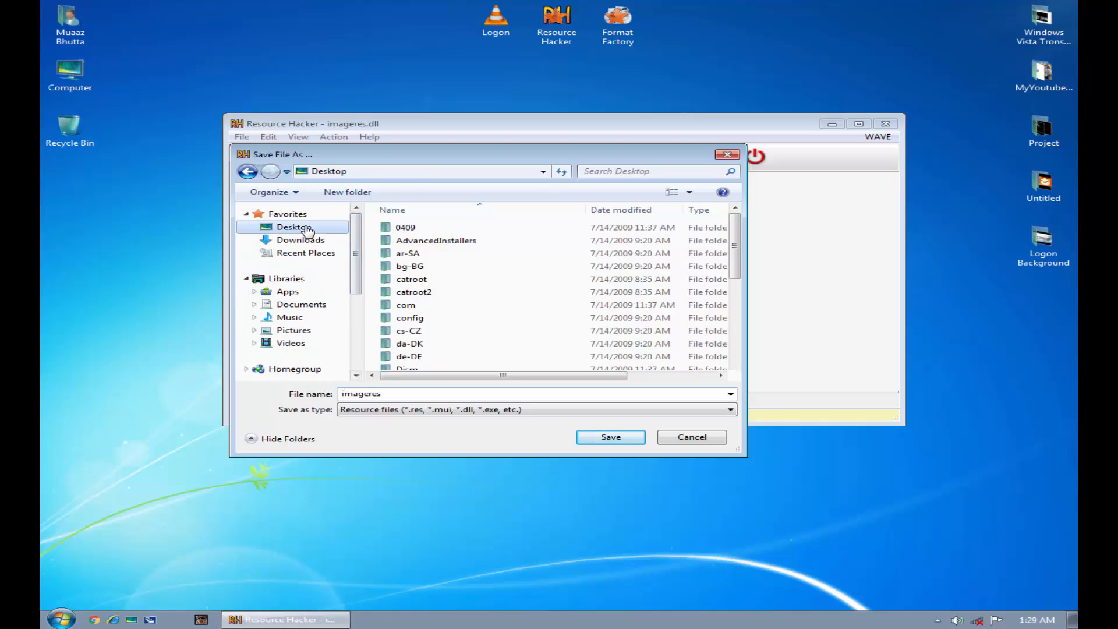
pyautogui.click(600, 437)
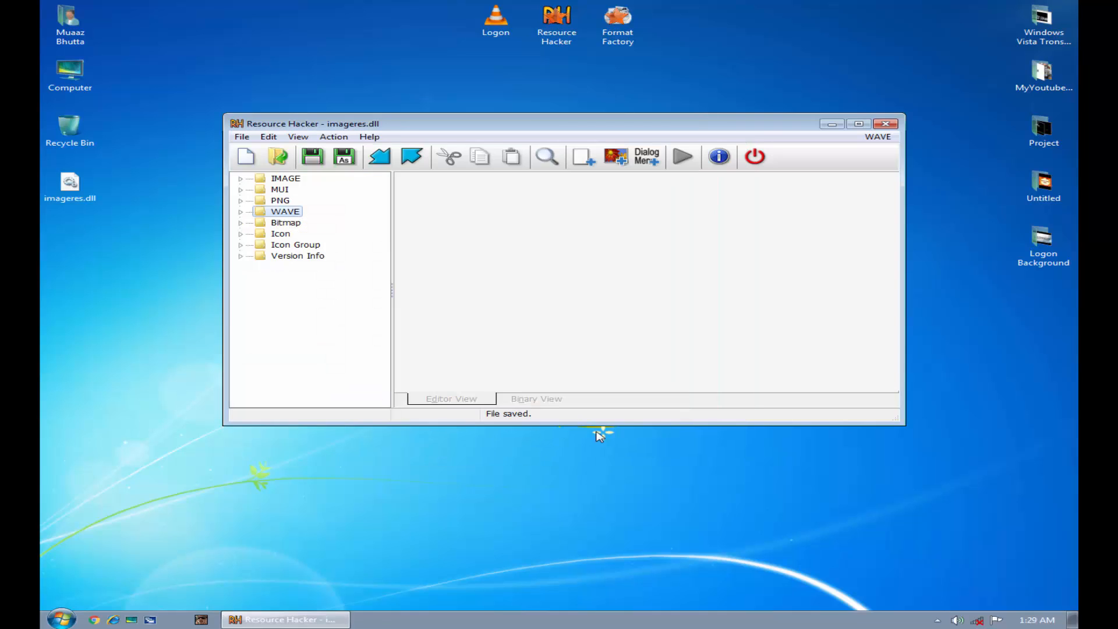
# Step: Check the saved imageres.dll on the desktop, close Resource Hacker, and refresh the desktop
pyautogui.click(122, 228)
pyautogui.click(72, 186)
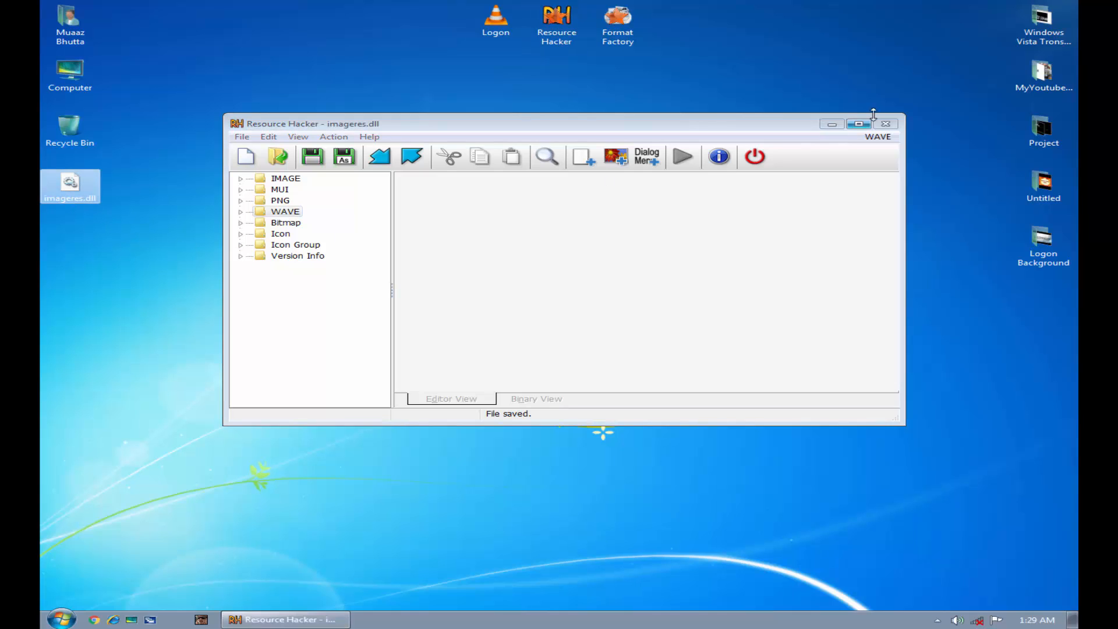
pyautogui.click(883, 124)
pyautogui.click(885, 126)
pyautogui.rightClick(302, 163)
pyautogui.click(325, 193)
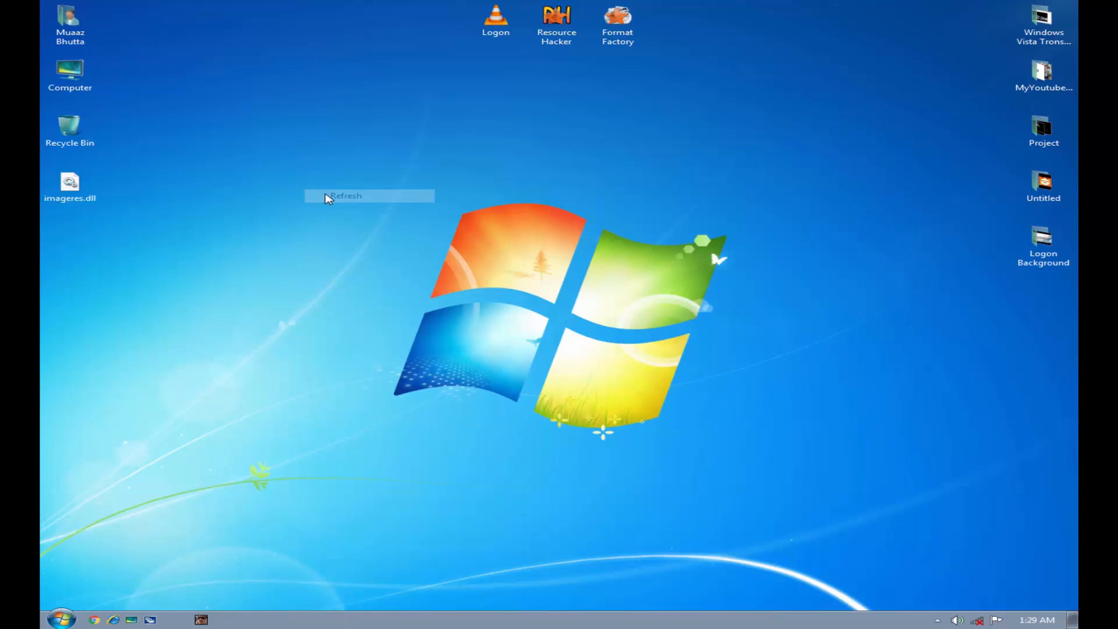
# Step: Open C:\Windows through the Run dialog and enter its System32 folder
pyautogui.click(61, 618)
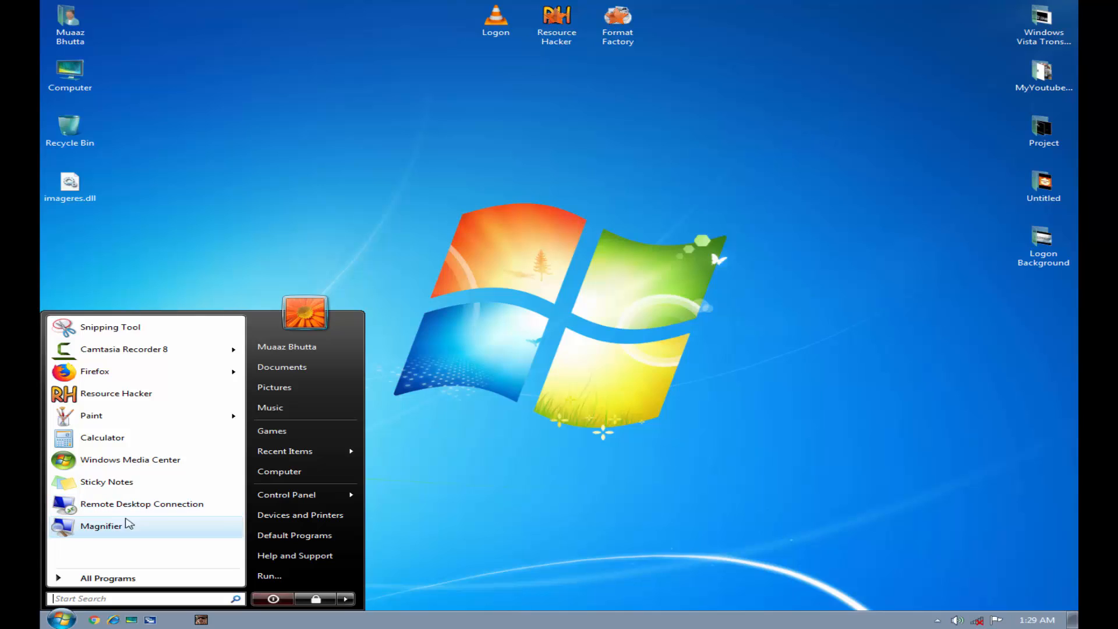
pyautogui.click(271, 575)
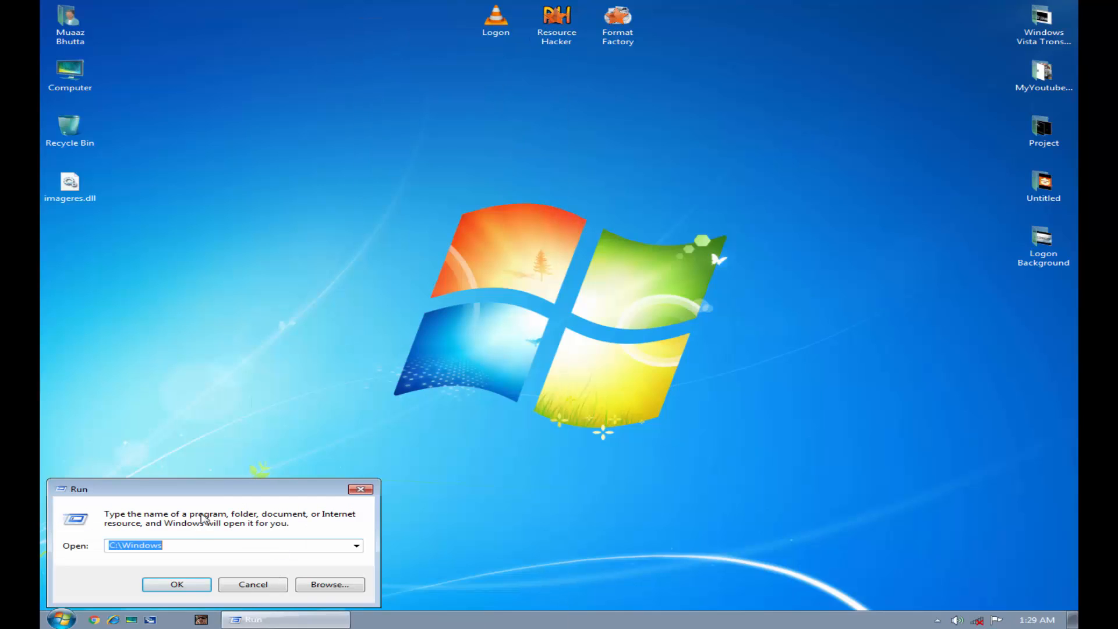
pyautogui.press('Return')
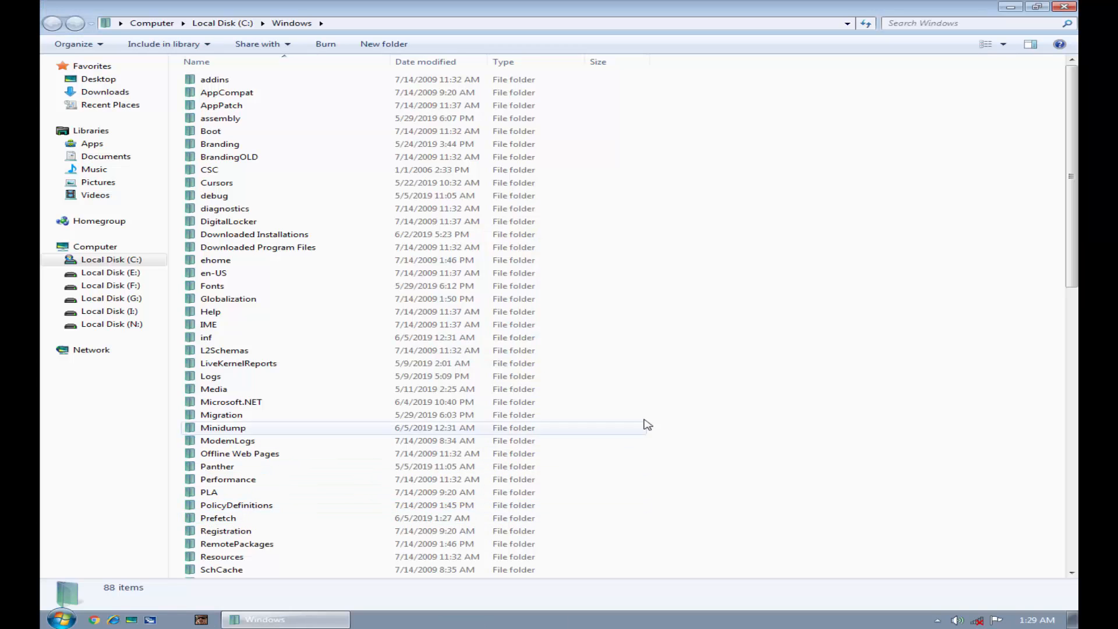
pyautogui.scroll(-5, 588, 518)
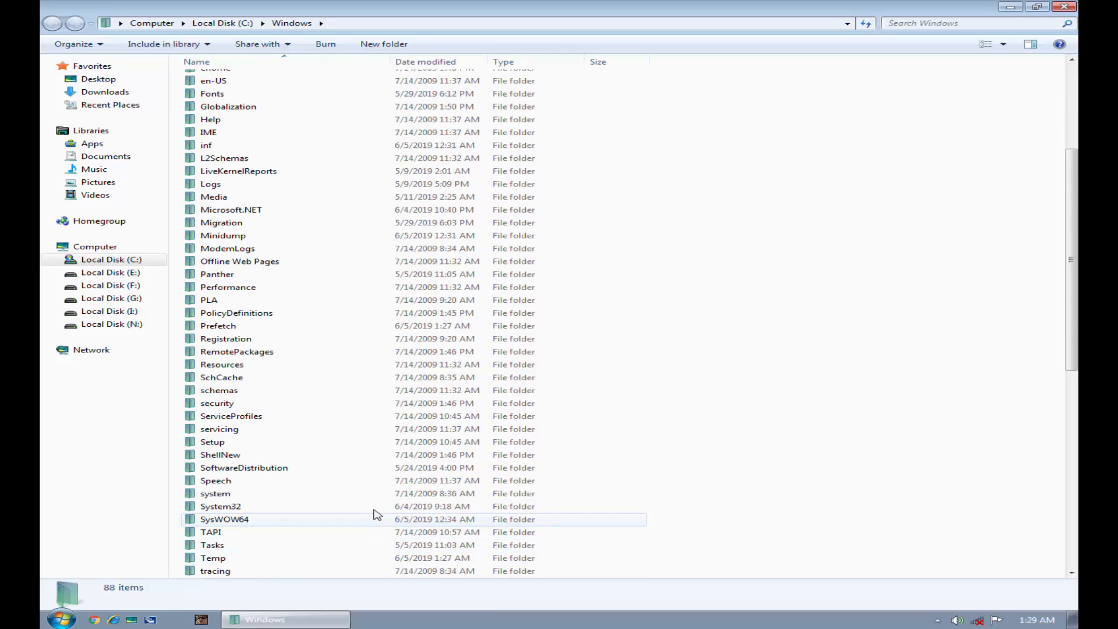
pyautogui.doubleClick(374, 515)
# Step: Locate the imageres files in System32 and delete imageres_original.dll to the Recycle Bin
pyautogui.write('ima')
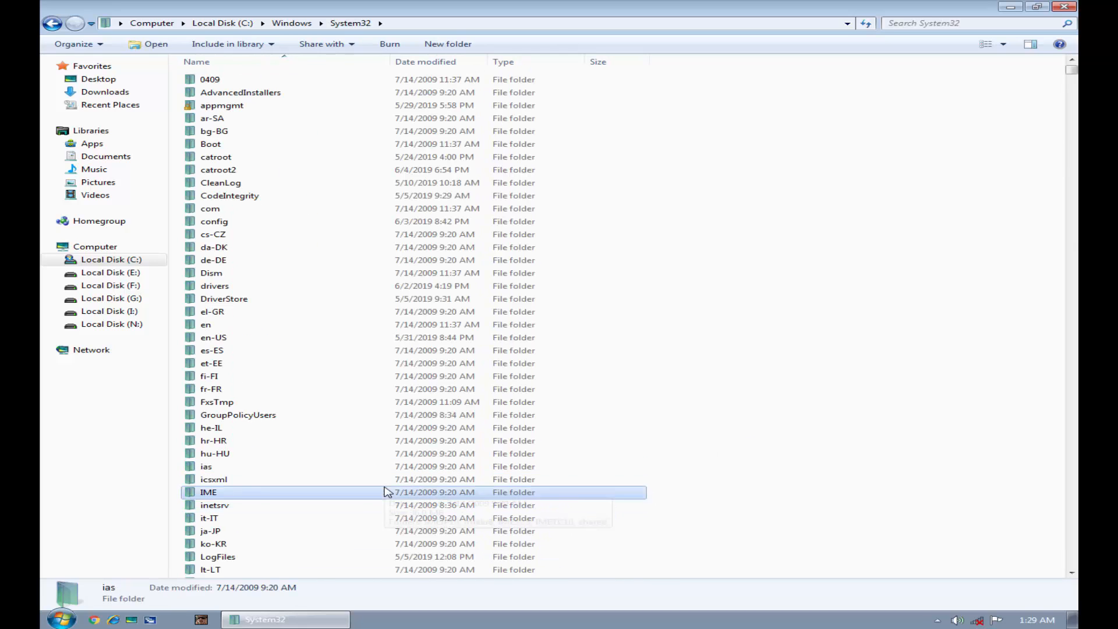
pyautogui.click(303, 104)
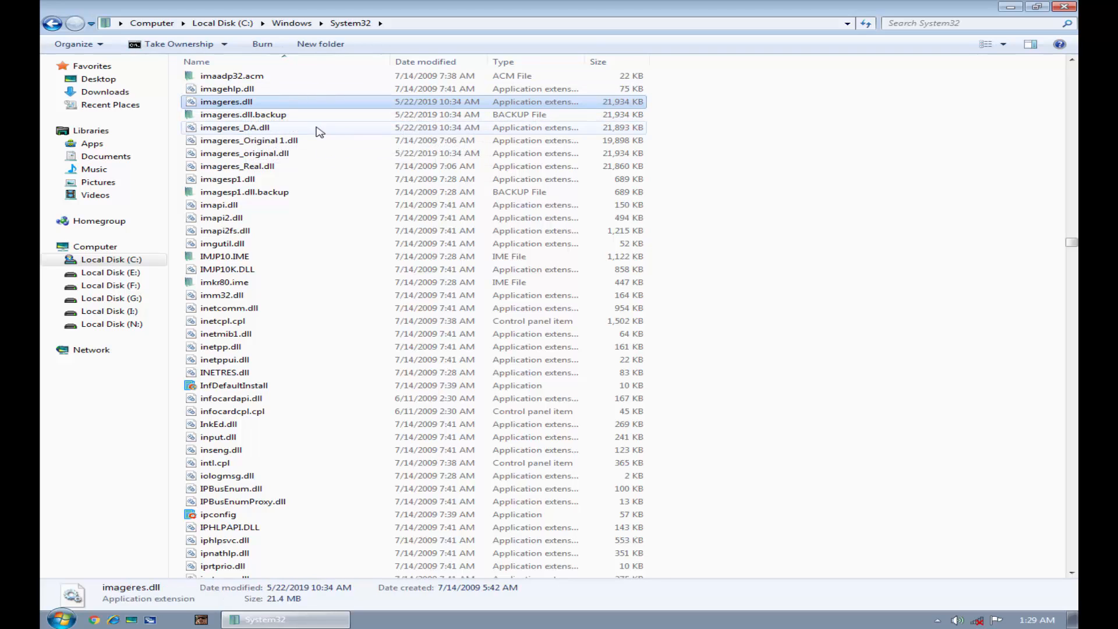
pyautogui.click(314, 155)
pyautogui.press('Delete')
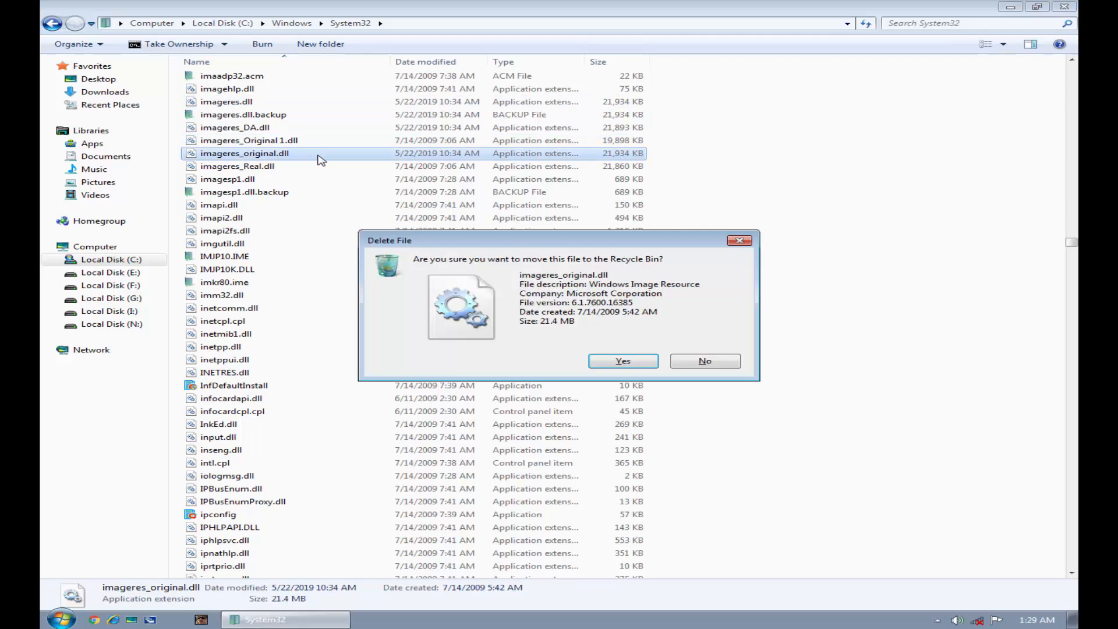
pyautogui.press('Return')
pyautogui.click(270, 102)
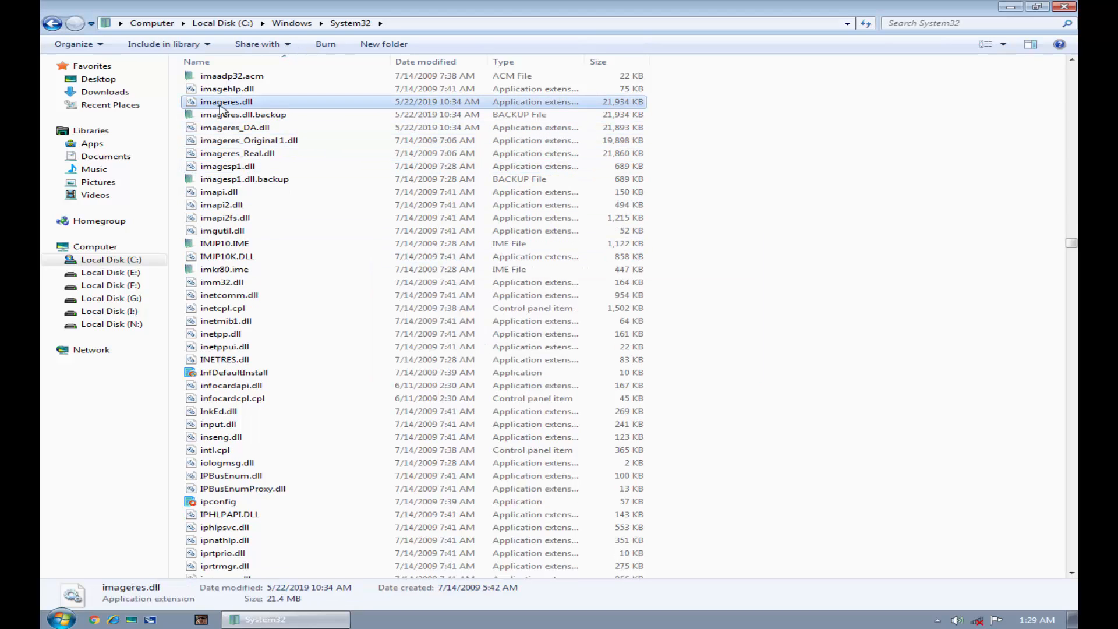
pyautogui.click(960, 151)
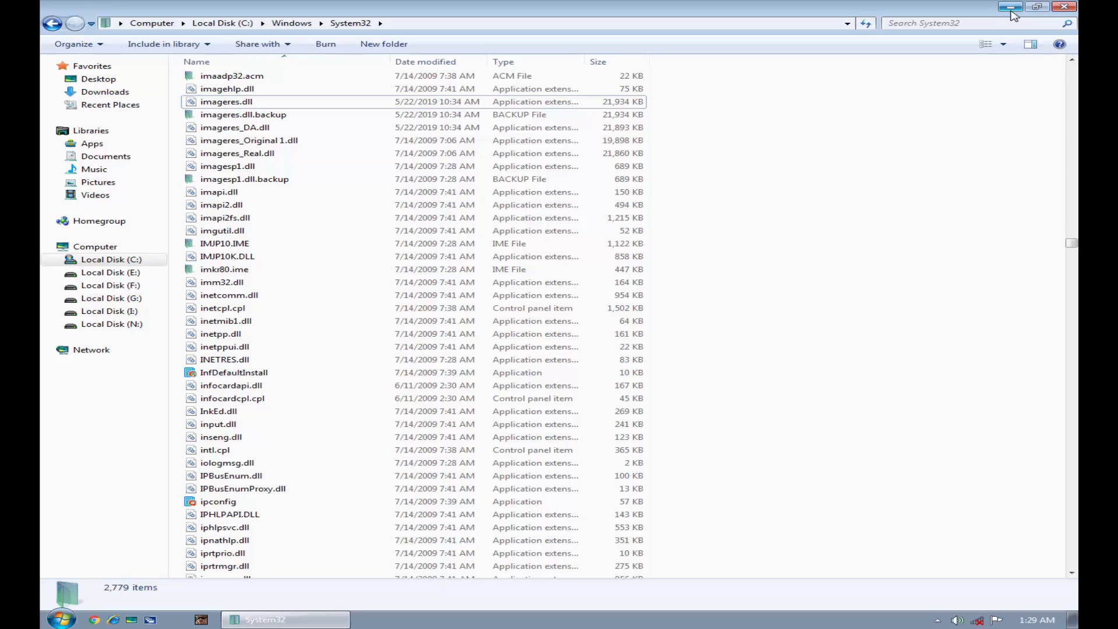
pyautogui.click(230, 103)
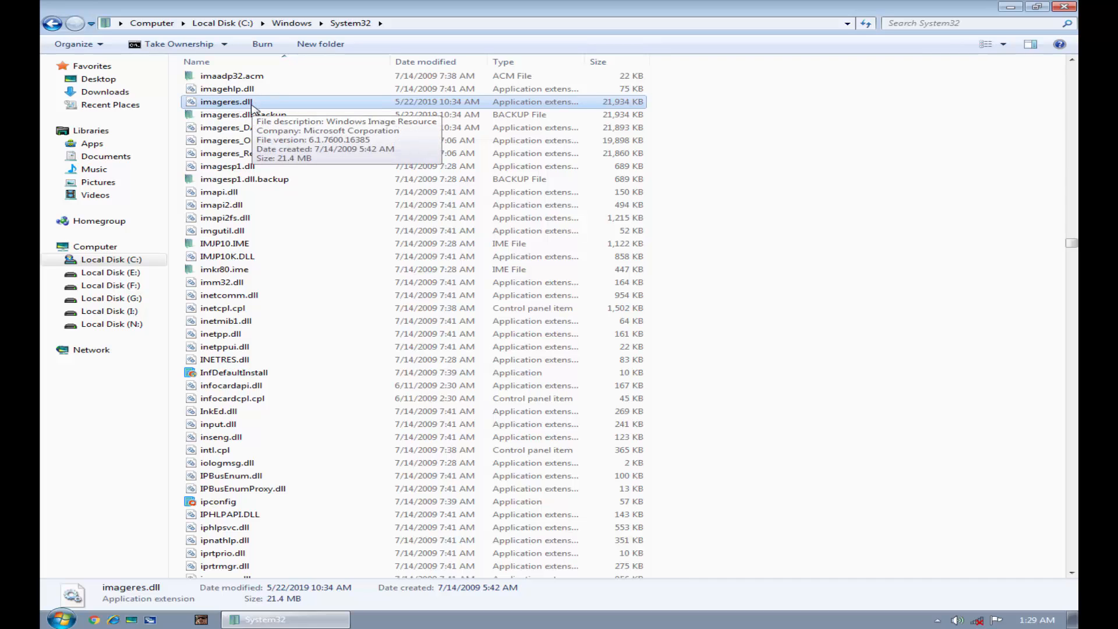
pyautogui.rightClick(222, 105)
pyautogui.click(282, 387)
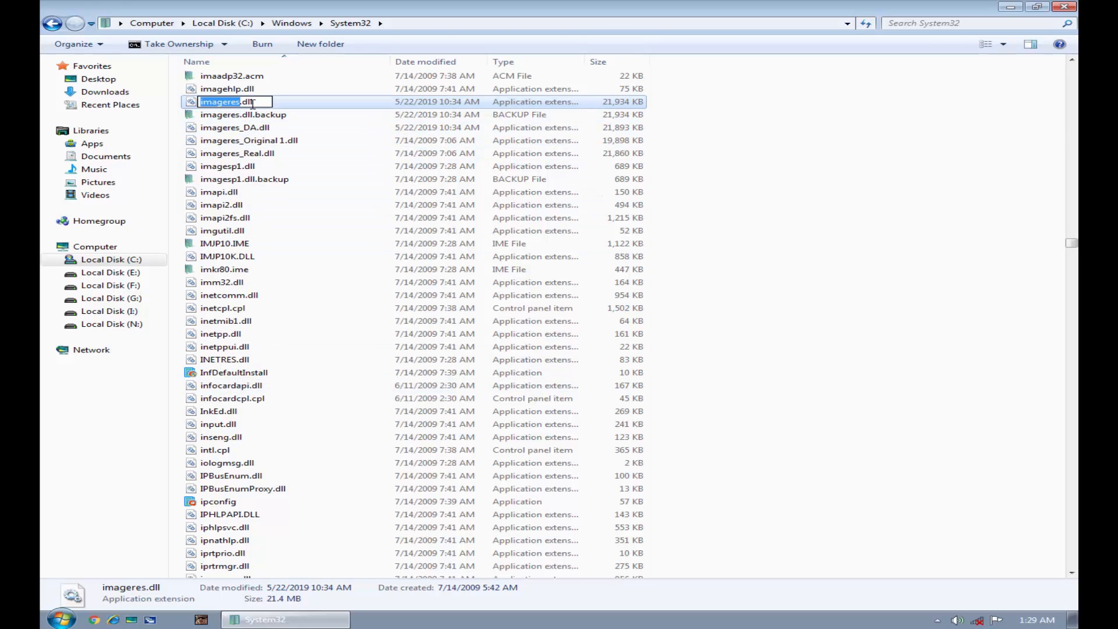
pyautogui.press('Escape')
# Step: Take ownership of imageres.dll in System32 and rename it to imageres_Old1.dll
pyautogui.rightClick(284, 107)
pyautogui.click(317, 115)
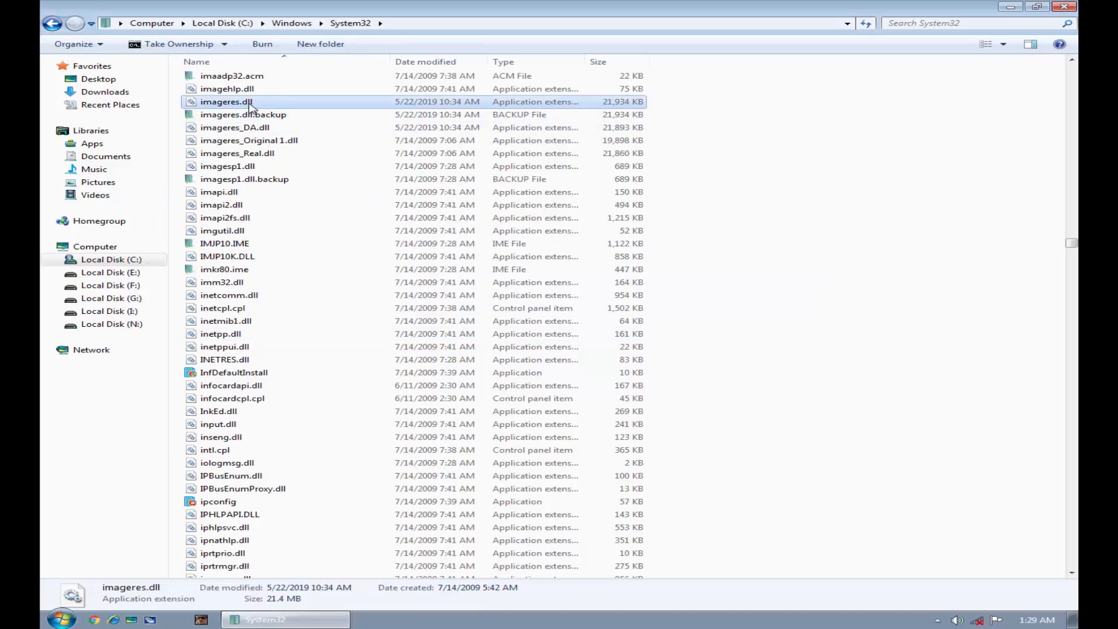
pyautogui.rightClick(248, 103)
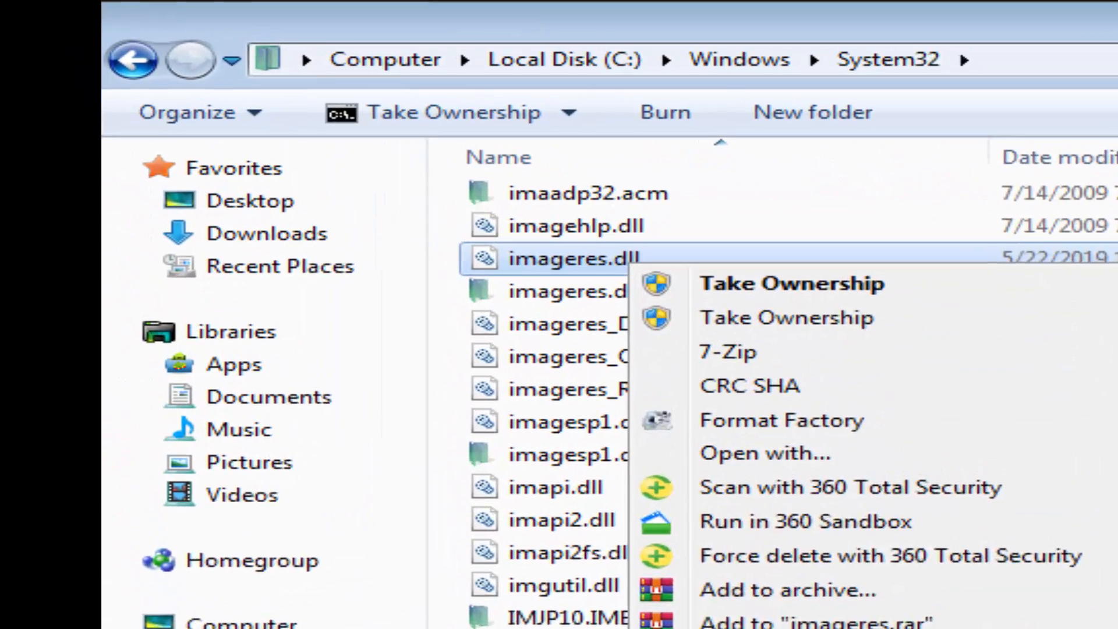
pyautogui.click(510, 628)
pyautogui.press('Right')
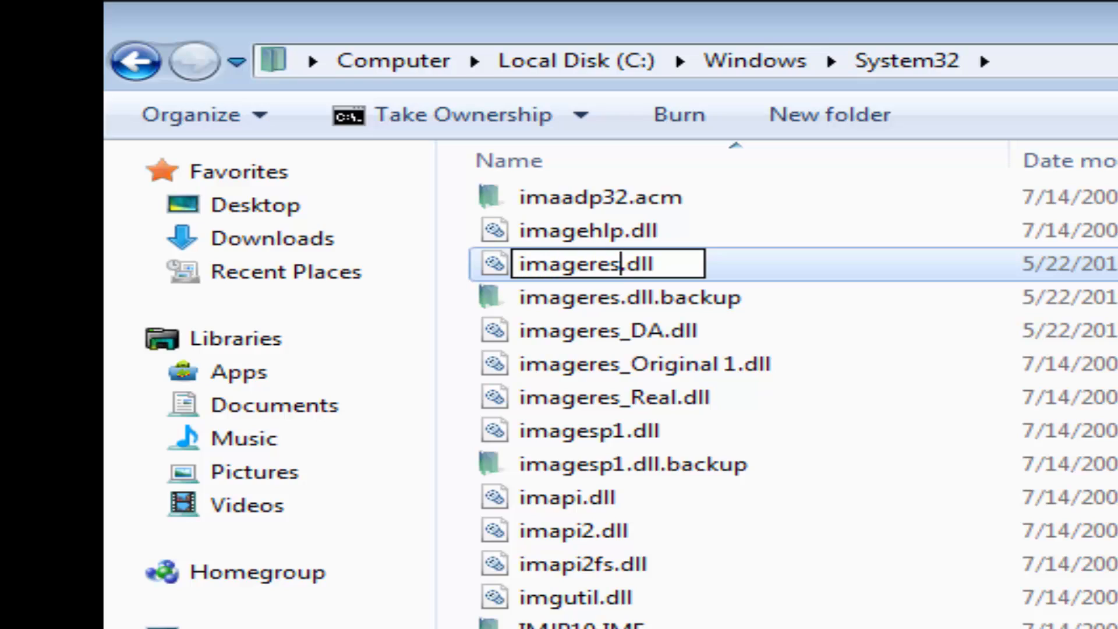
pyautogui.write('_')
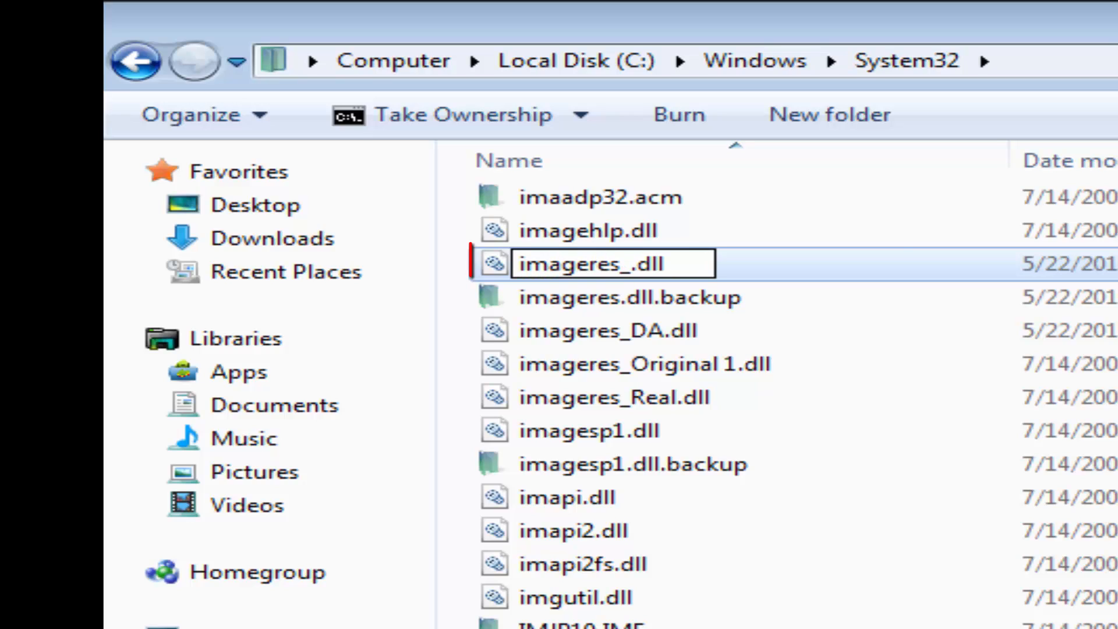
pyautogui.write('o')
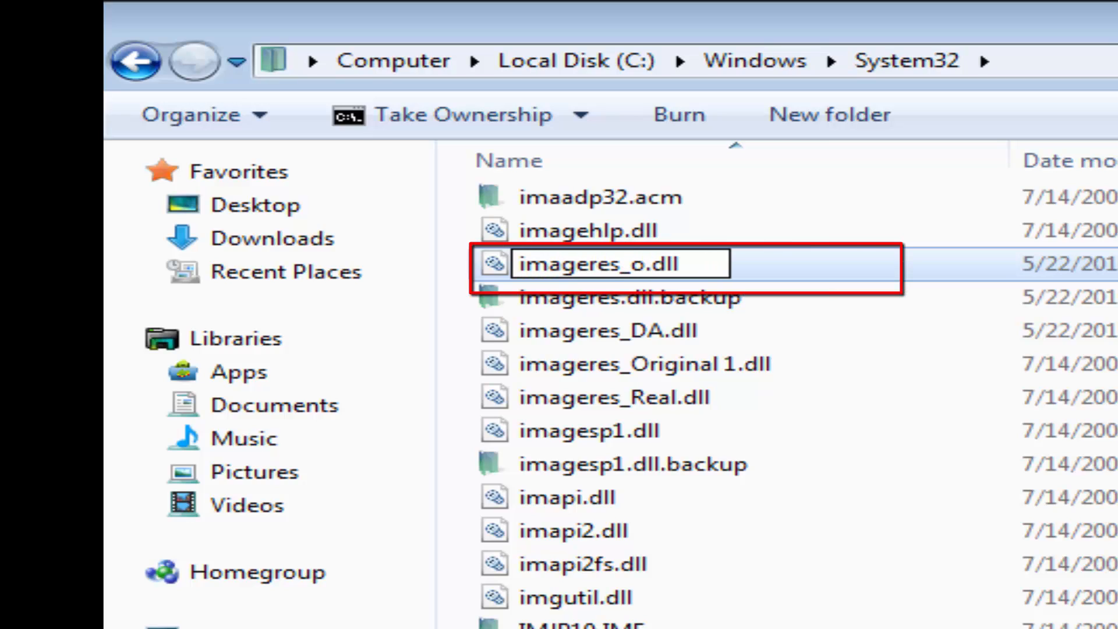
pyautogui.press('BackSpace')
pyautogui.write('Old')
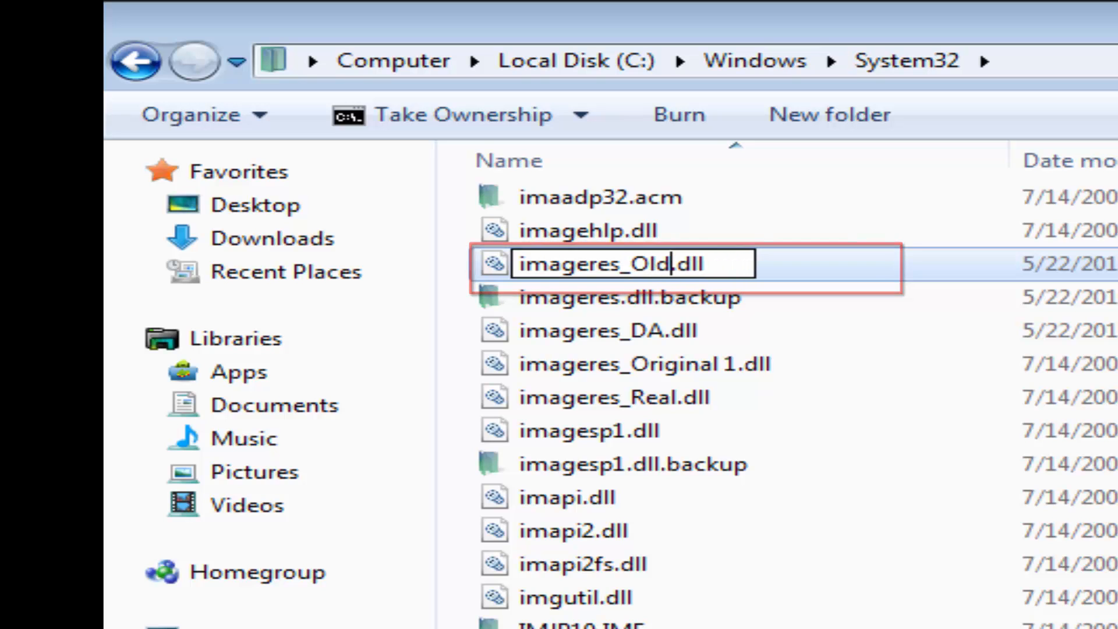
pyautogui.write('11')
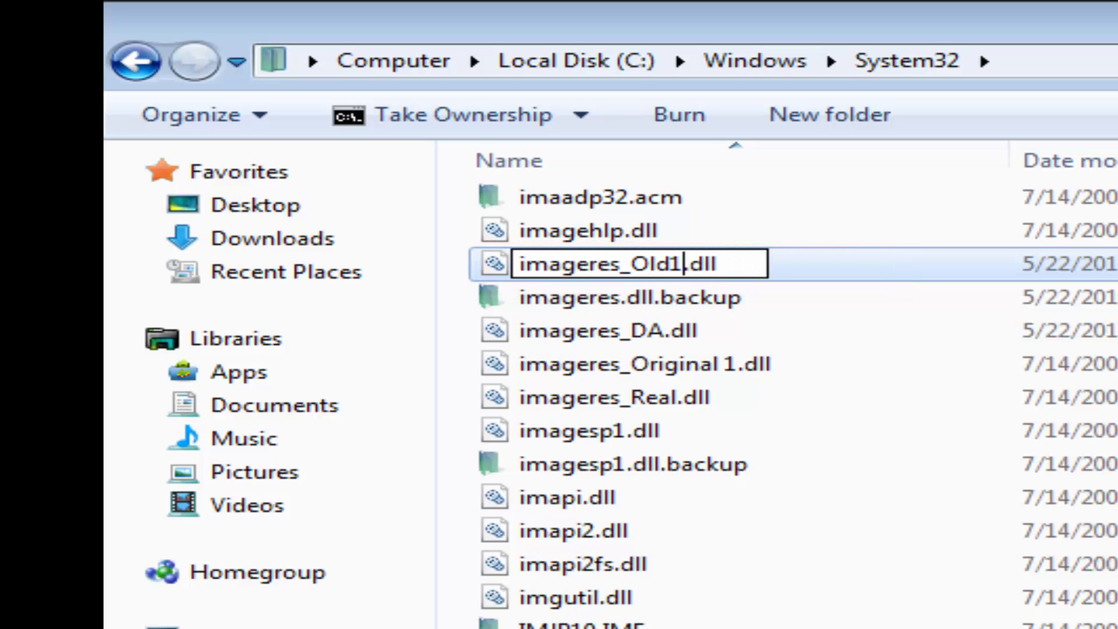
pyautogui.press('BackSpace')
pyautogui.press('Return')
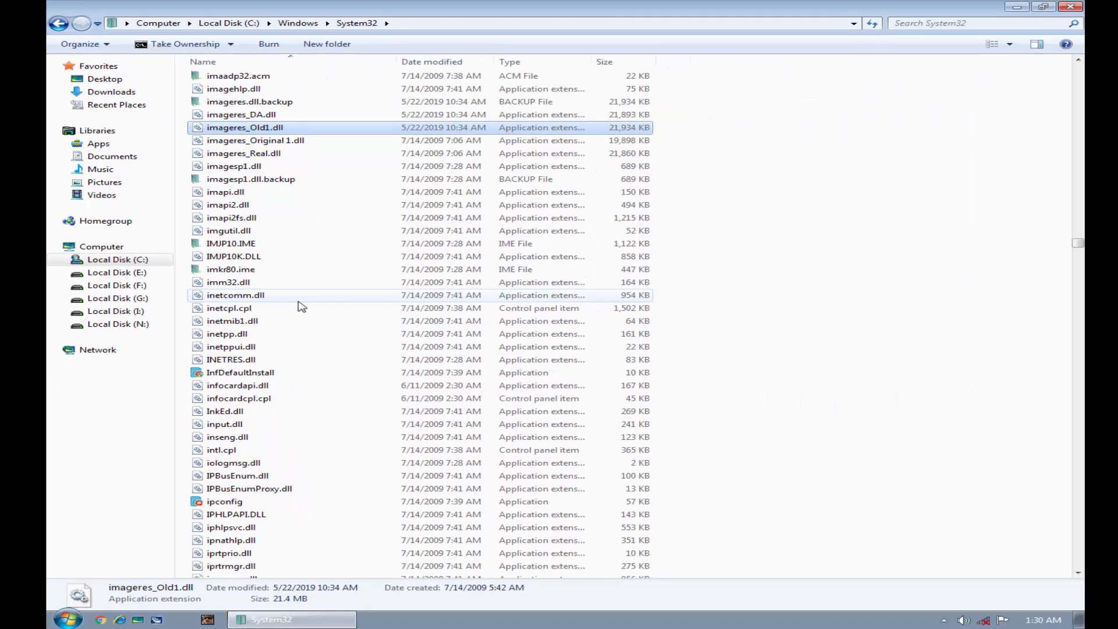
# Step: Move the modified imageres.dll from the desktop into the System32 folder
pyautogui.click(1016, 6)
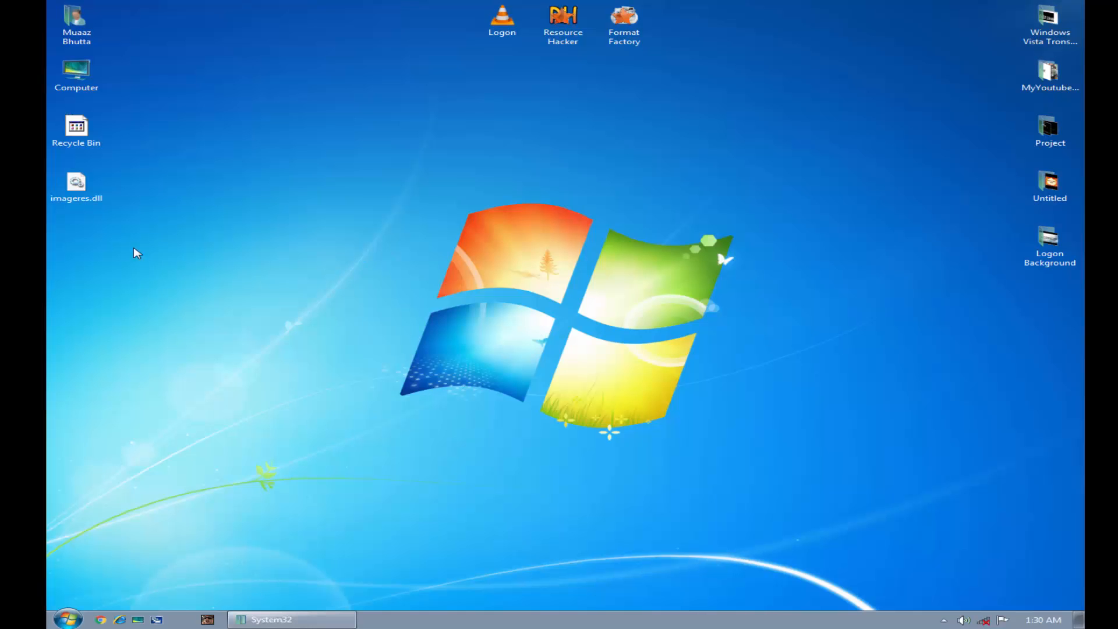
pyautogui.rightClick(74, 190)
pyautogui.click(130, 427)
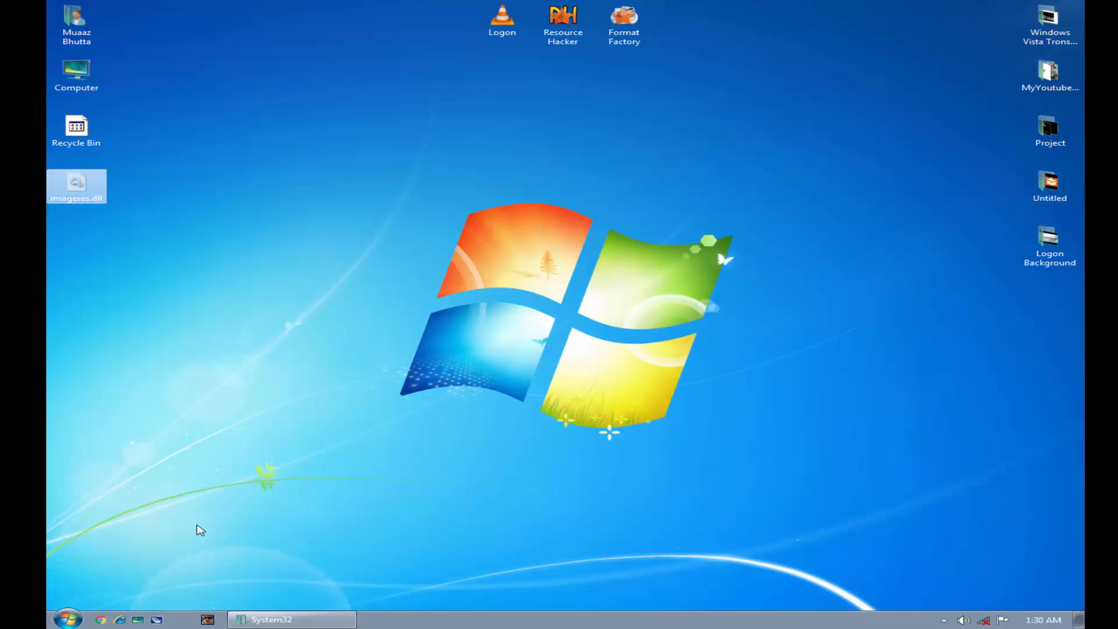
pyautogui.click(266, 623)
pyautogui.rightClick(757, 171)
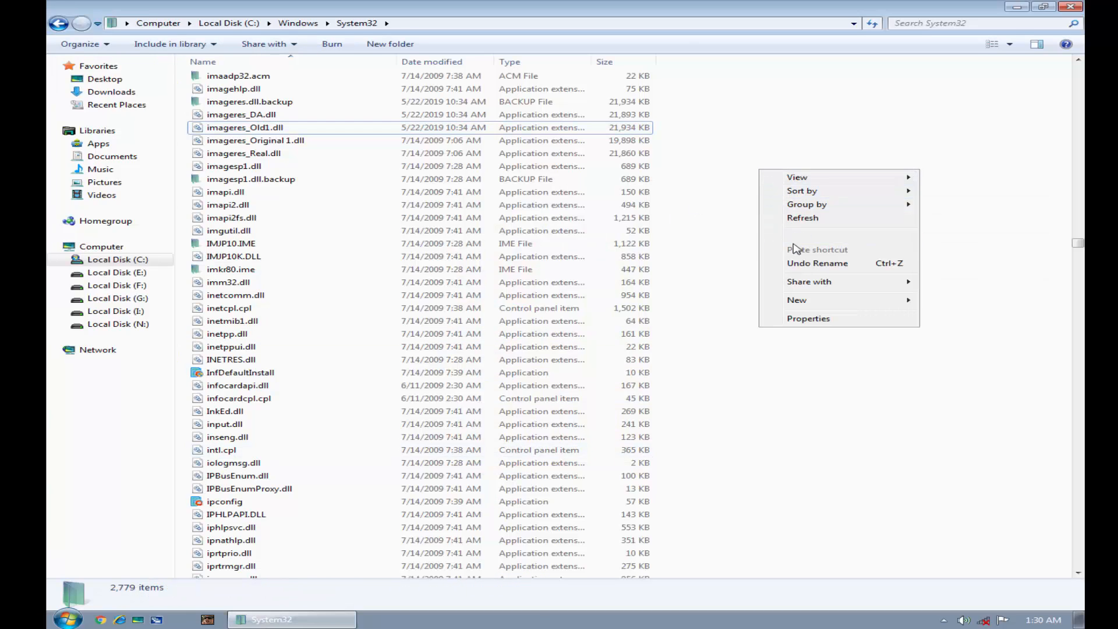
pyautogui.click(802, 237)
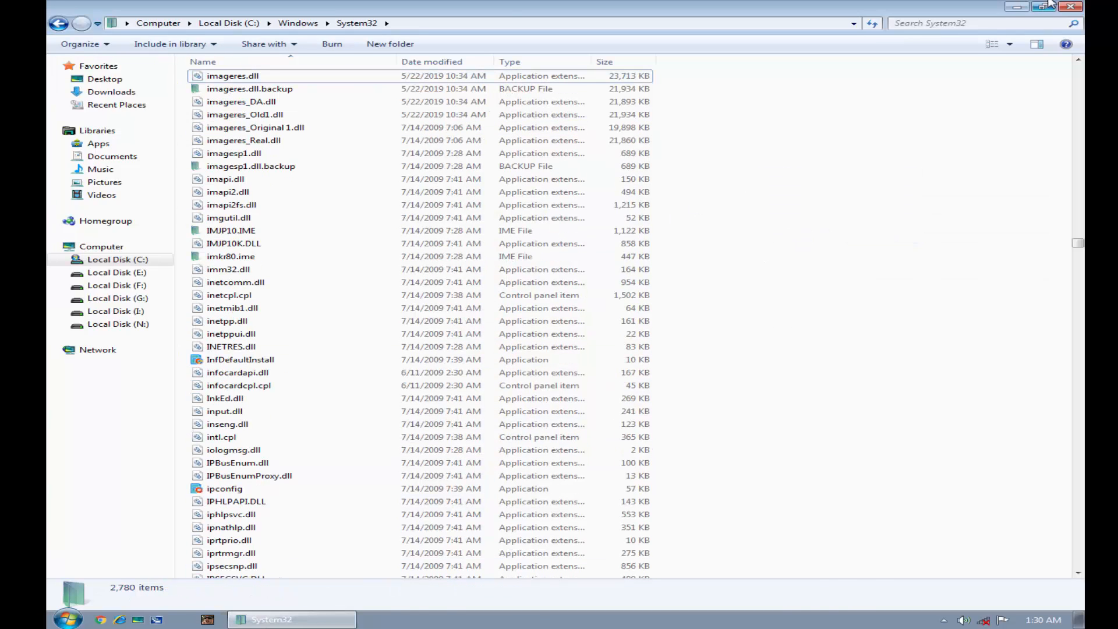
# Step: Close the System32 window and refresh the desktop
pyautogui.click(1077, 9)
pyautogui.rightClick(519, 92)
pyautogui.click(546, 125)
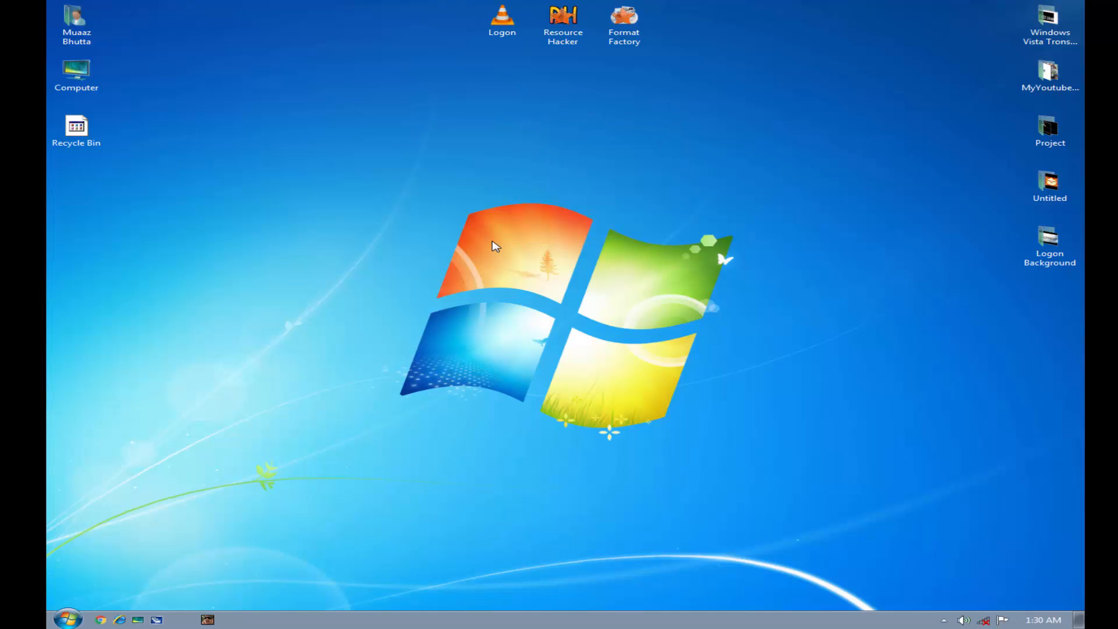
pyautogui.rightClick(462, 211)
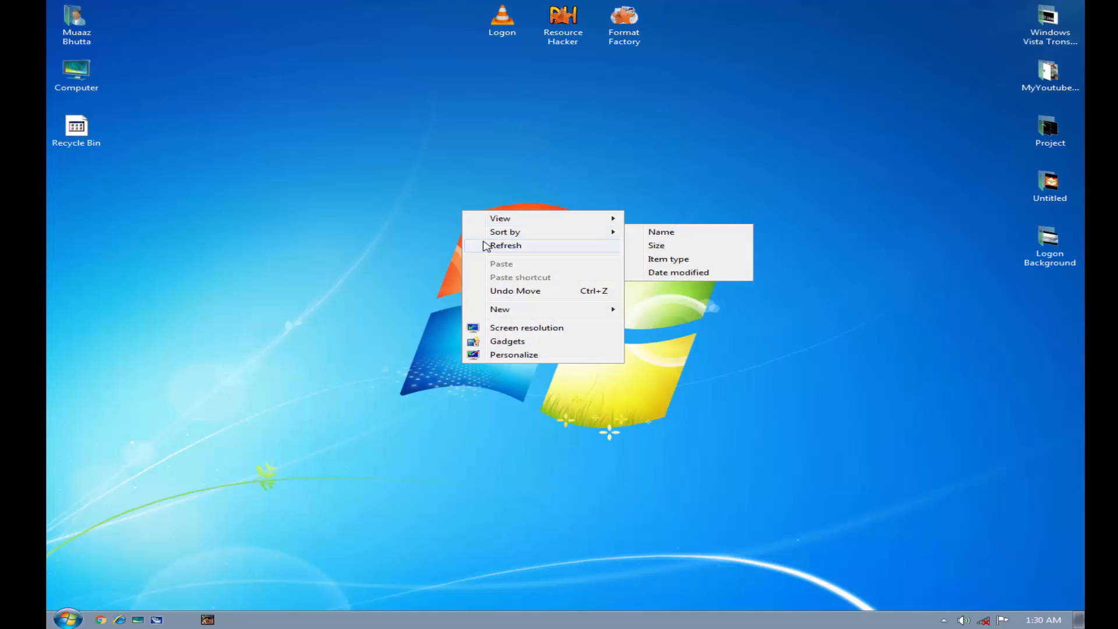